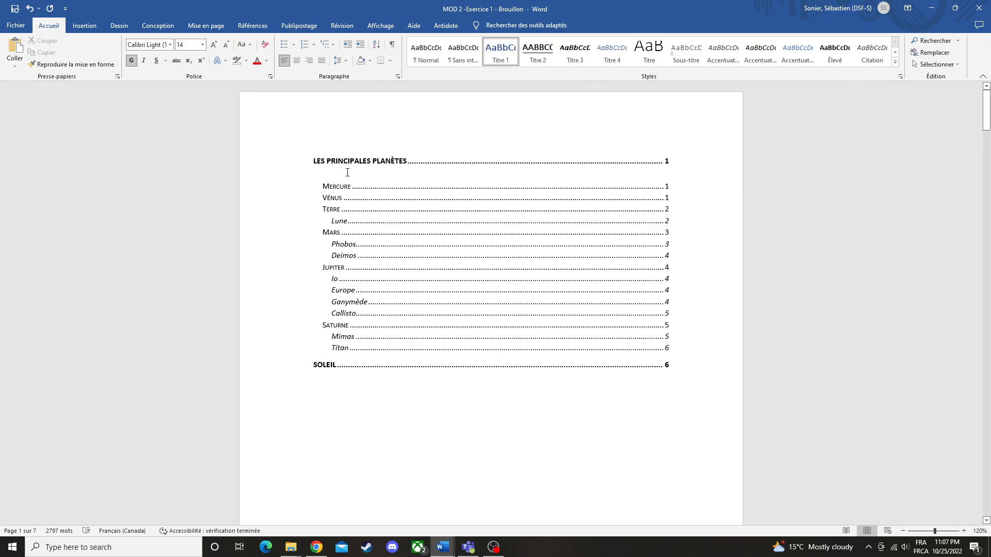
Switch to the Exercice 1 - Page titre document and copy the title page text from the exercise title through the date.
{"action": "scroll", "coordinate": [336, 176], "scroll_direction": "down", "scroll_amount": 15}
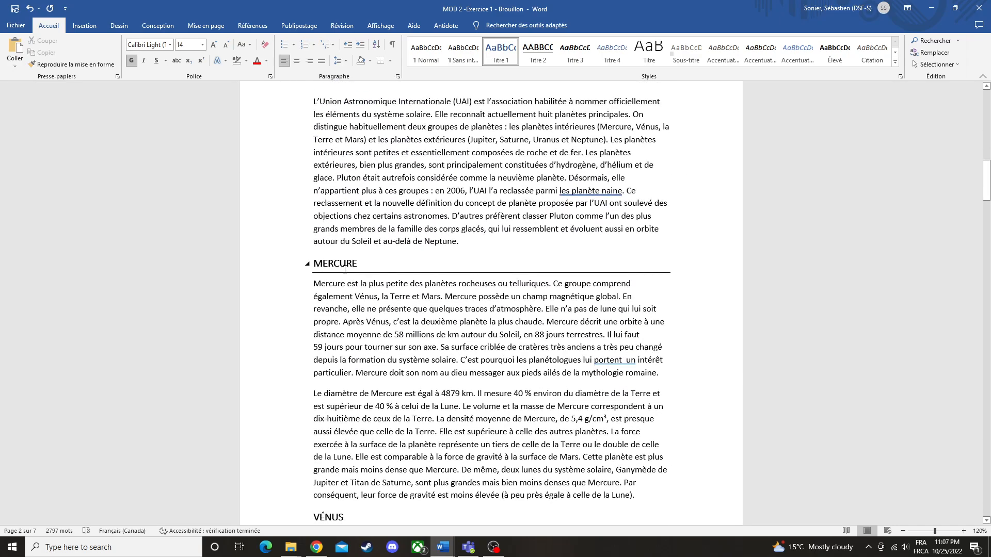
{"action": "scroll", "coordinate": [465, 283], "scroll_direction": "up", "scroll_amount": 15}
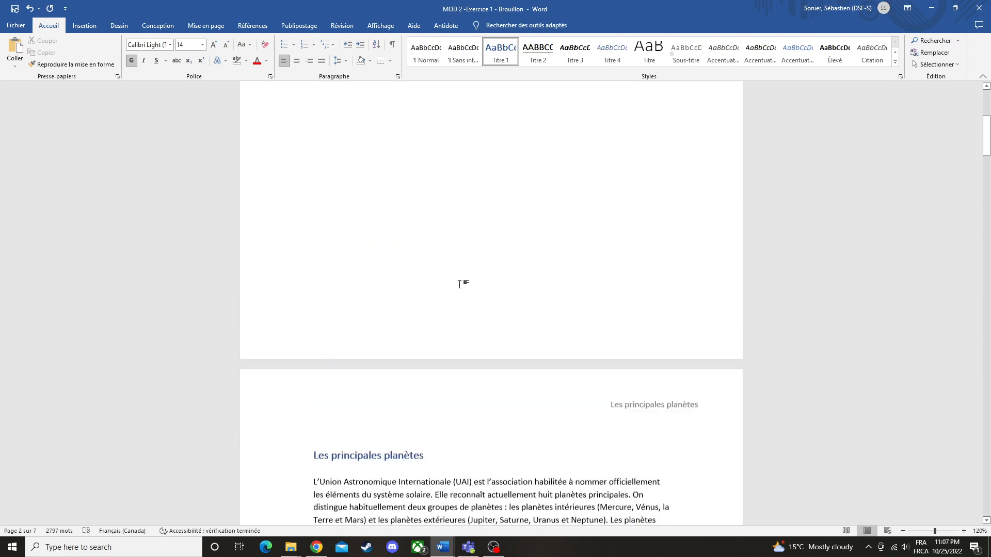
{"action": "scroll", "coordinate": [472, 291], "scroll_direction": "up", "scroll_amount": 2}
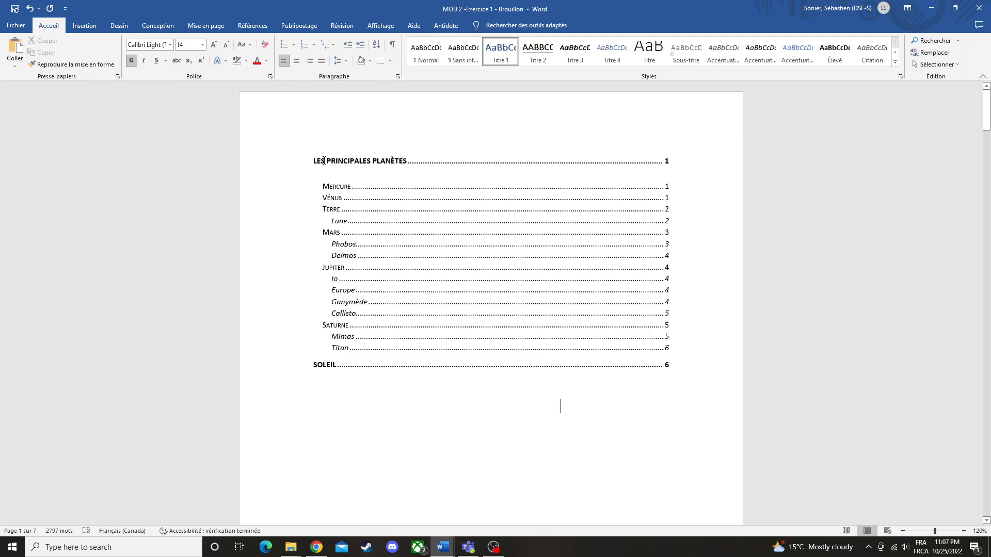
{"action": "key", "text": "alt+Tab"}
{"action": "key", "text": "ctrl+a"}
{"action": "scroll", "coordinate": [320, 207], "scroll_direction": "up", "scroll_amount": 3}
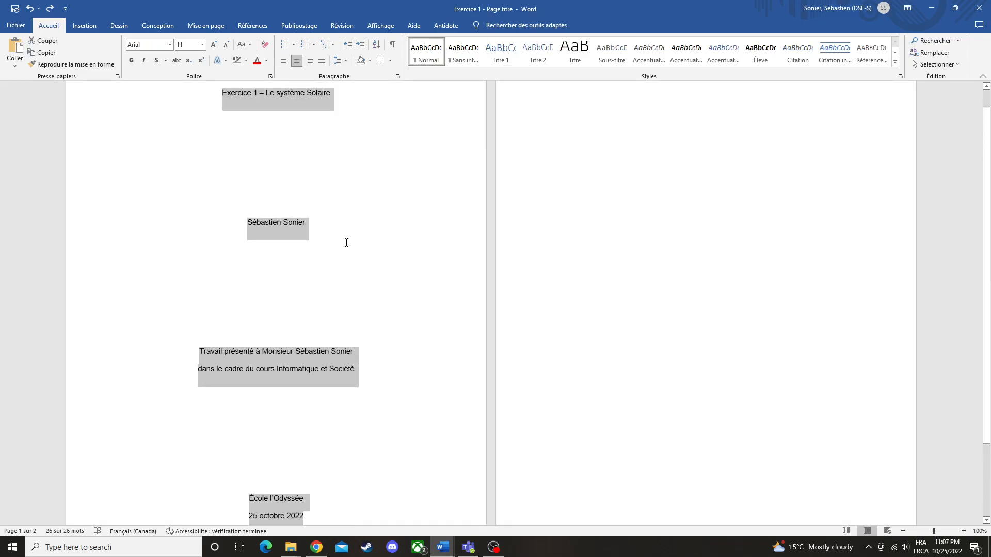
{"action": "left_click", "coordinate": [265, 209]}
{"action": "left_click_drag", "start_coordinate": [239, 155], "coordinate": [314, 490]}
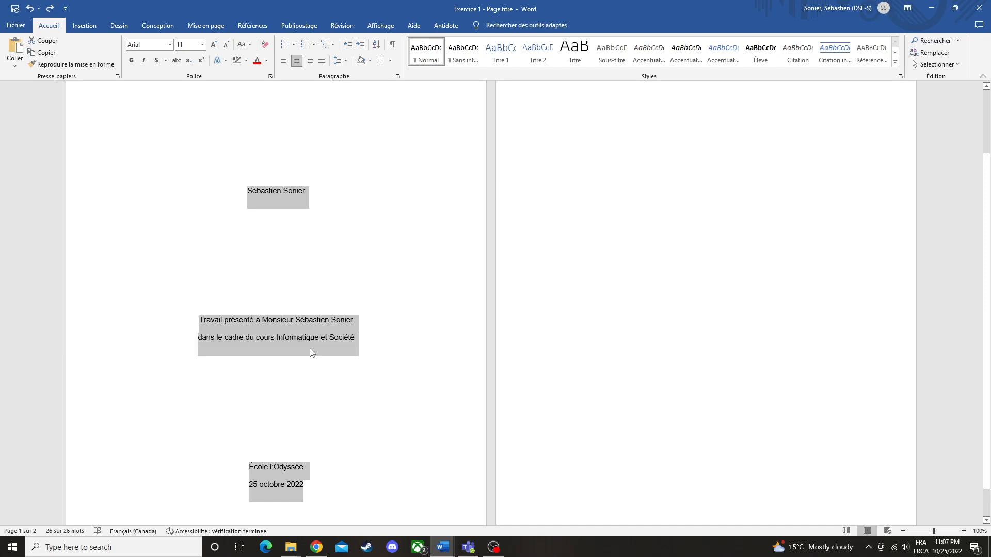
Paste the title page before the table of contents in MOD 2 -Exercice 1 - Brouillon, keeping the source formatting.
{"action": "key", "text": "alt+Tab"}
{"action": "left_click", "coordinate": [312, 157]}
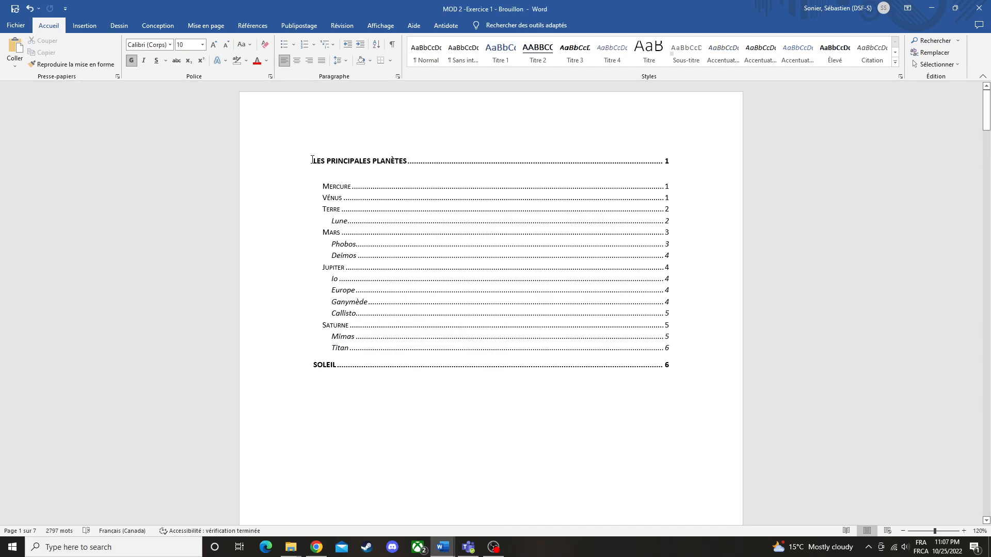
{"action": "right_click", "coordinate": [311, 160]}
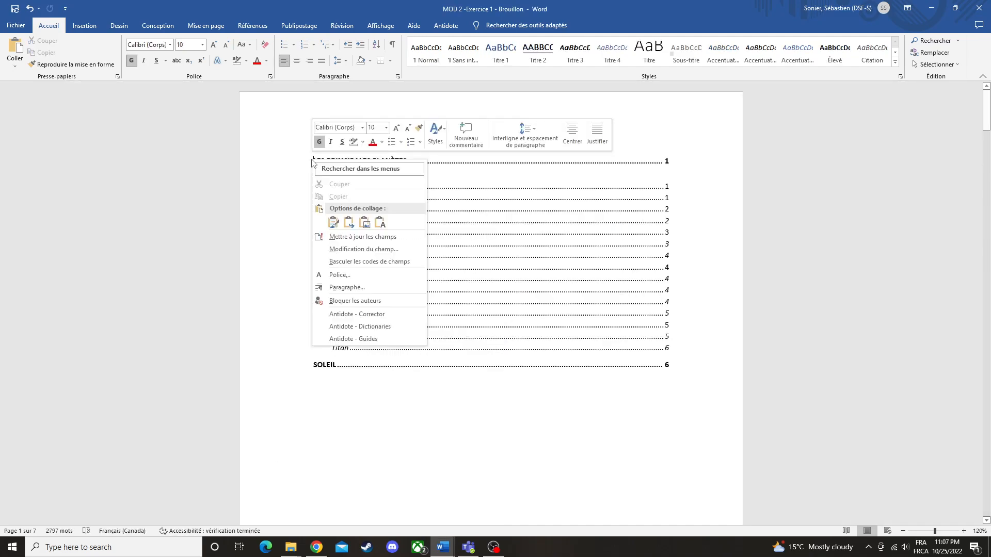
{"action": "left_click", "coordinate": [334, 223]}
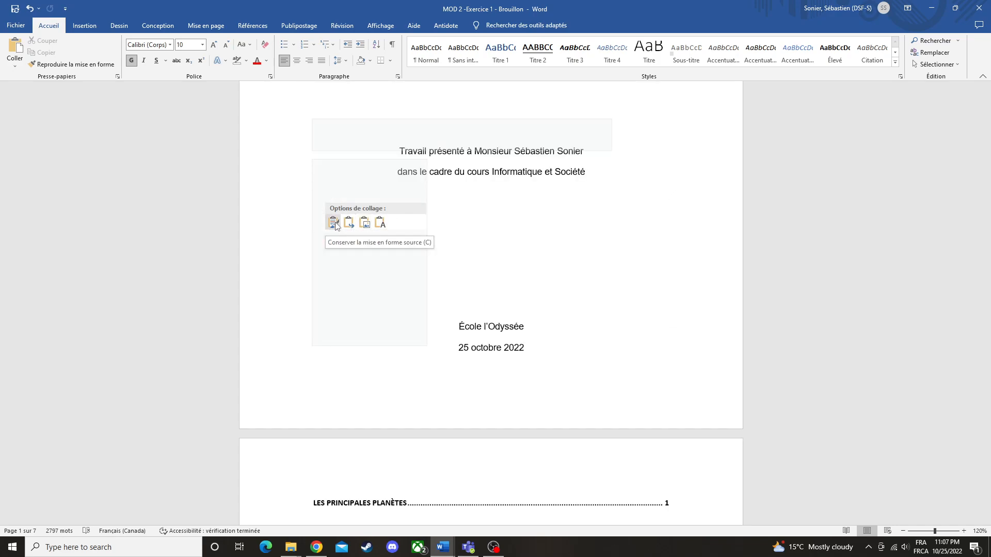
Delete the page number from the title page header and close the header.
{"action": "scroll", "coordinate": [502, 291], "scroll_direction": "up", "scroll_amount": 5}
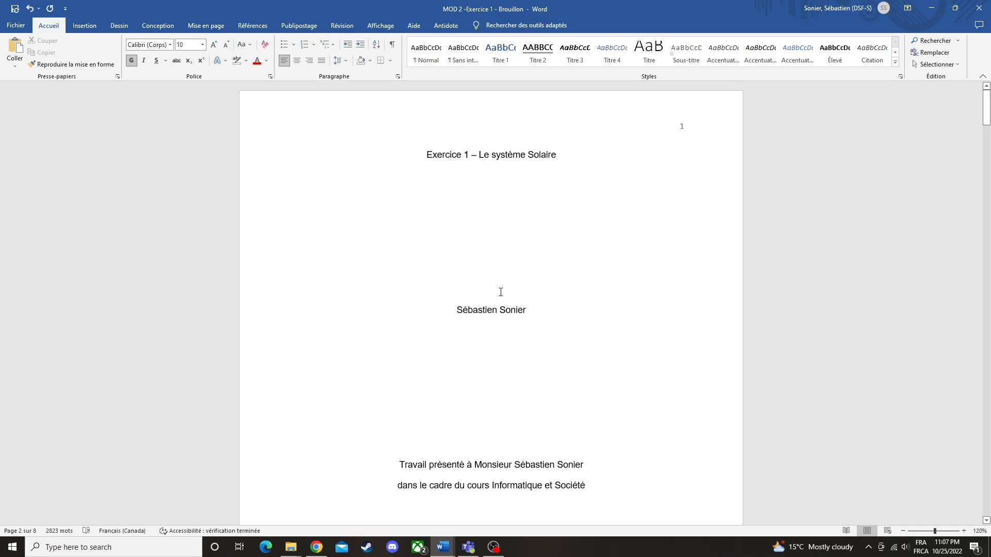
{"action": "scroll", "coordinate": [499, 290], "scroll_direction": "down", "scroll_amount": 3}
{"action": "scroll", "coordinate": [578, 307], "scroll_direction": "down", "scroll_amount": 3}
{"action": "scroll", "coordinate": [581, 312], "scroll_direction": "up", "scroll_amount": 6}
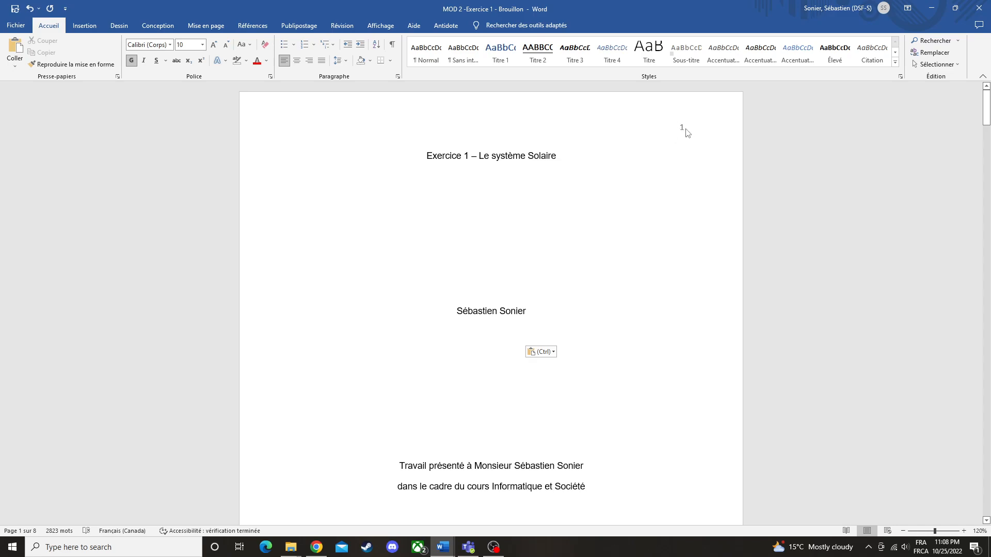
{"action": "double_click", "coordinate": [682, 129]}
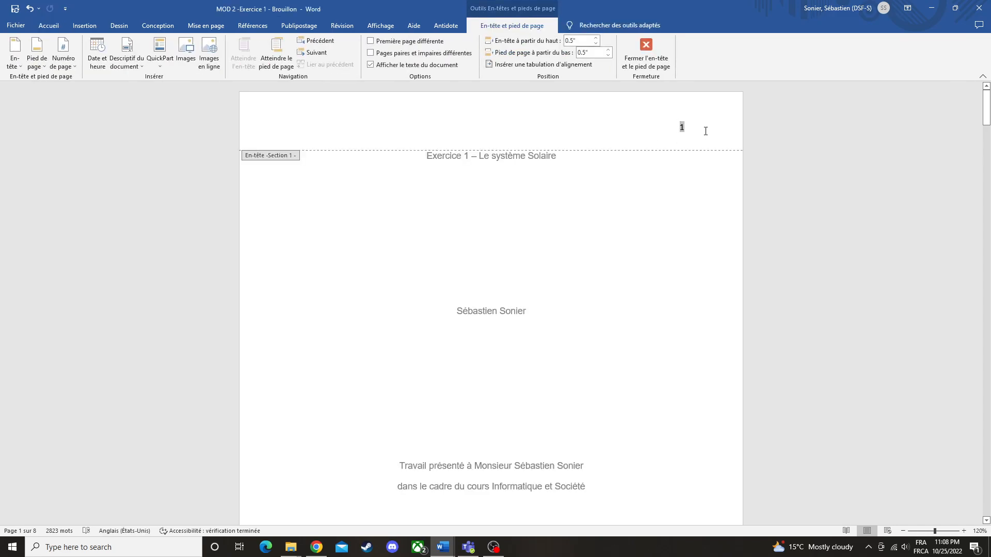
{"action": "key", "text": "ctrl+e"}
{"action": "key", "text": "Delete"}
{"action": "left_click", "coordinate": [652, 56]}
Insert a line above the table of contents and enter the heading TABLE DES MATIÈRES.
{"action": "scroll", "coordinate": [640, 248], "scroll_direction": "down", "scroll_amount": 10}
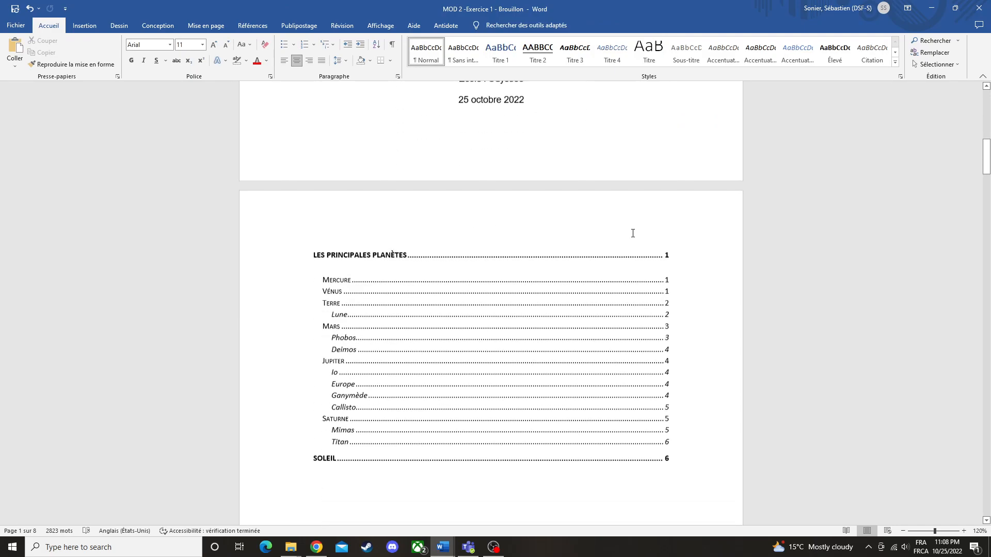
{"action": "scroll", "coordinate": [627, 233], "scroll_direction": "down", "scroll_amount": 2}
{"action": "scroll", "coordinate": [721, 278], "scroll_direction": "up", "scroll_amount": 12}
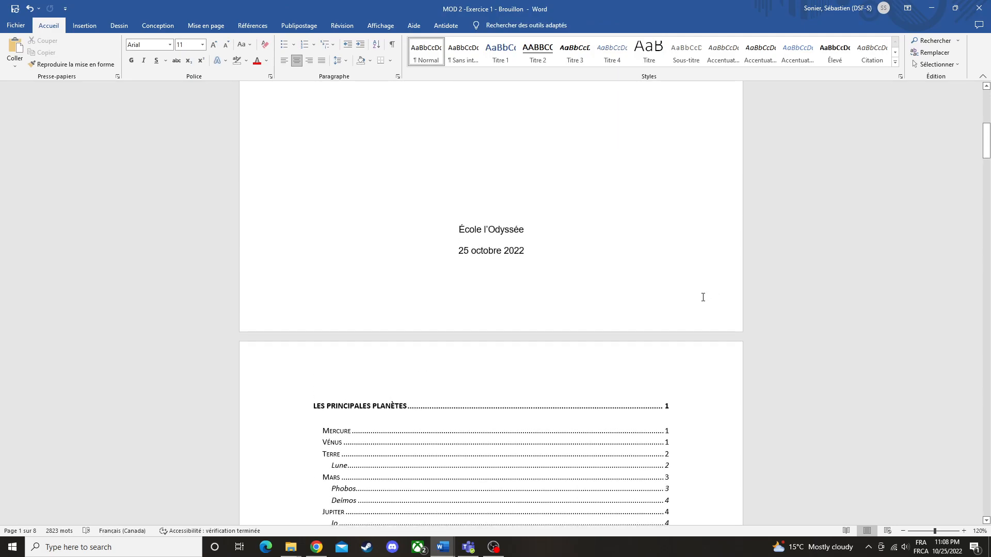
{"action": "scroll", "coordinate": [692, 300], "scroll_direction": "down", "scroll_amount": 9}
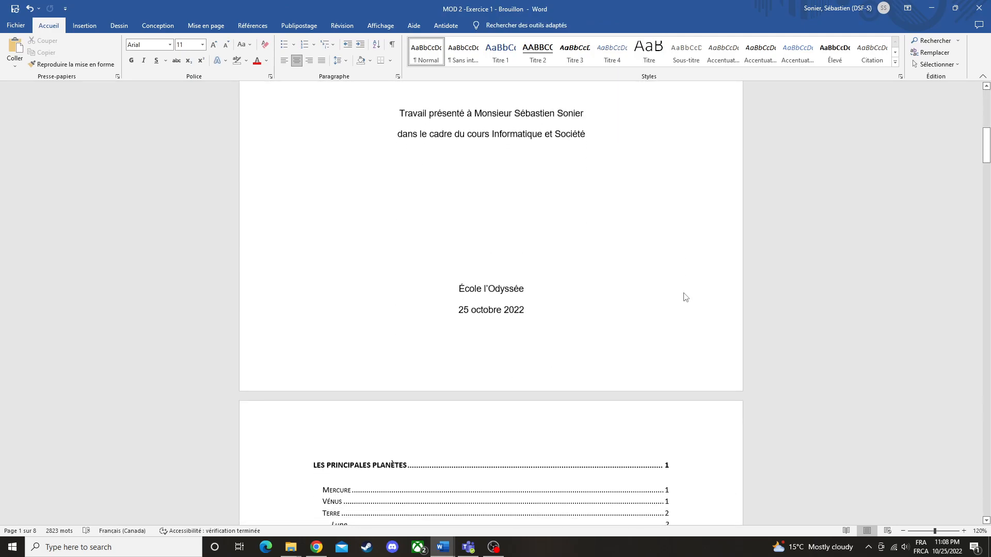
{"action": "left_click", "coordinate": [329, 333]}
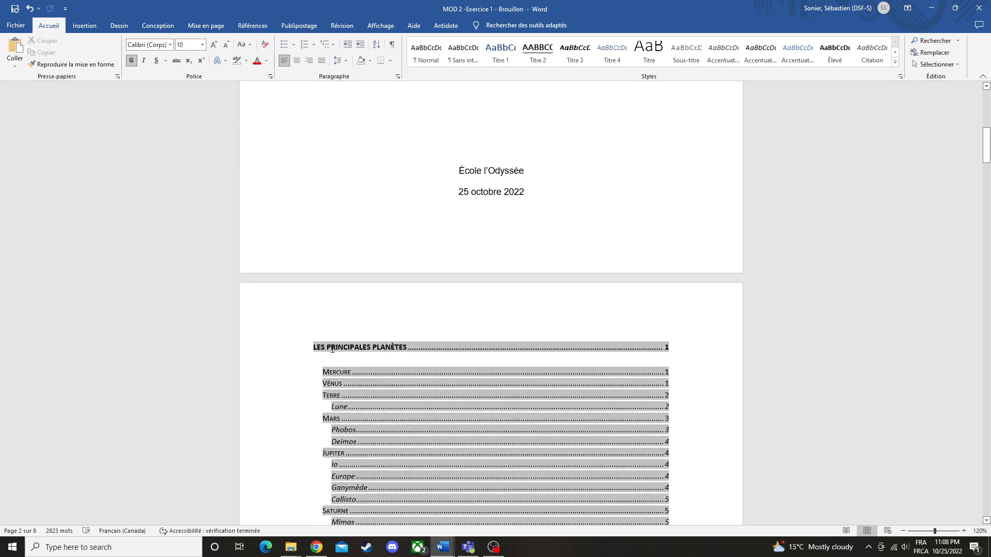
{"action": "key", "text": "Return"}
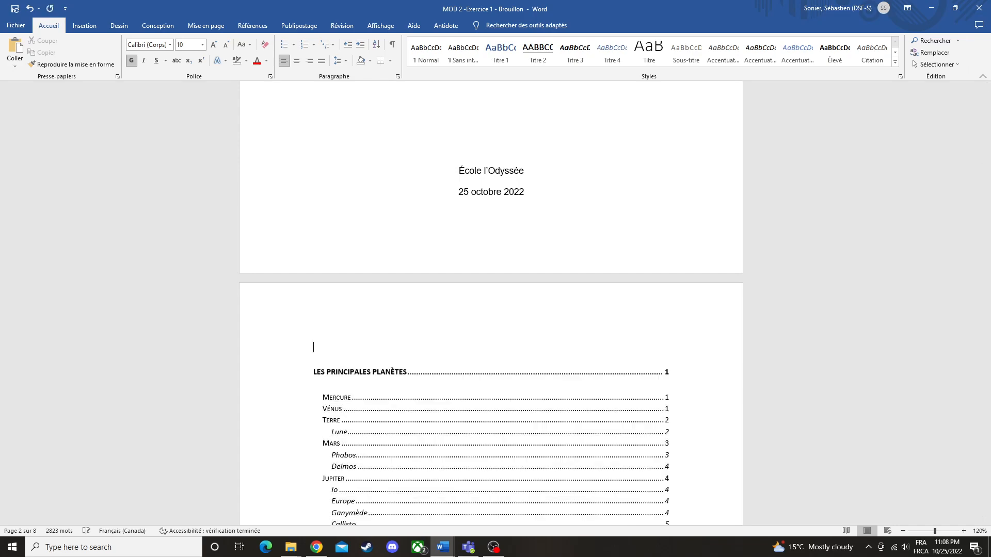
{"action": "type", "text": "TABLE DES MATI"}
{"action": "key", "text": "Return"}
{"action": "key", "text": "BackSpace"}
{"action": "type", "text": "ÈRES"}
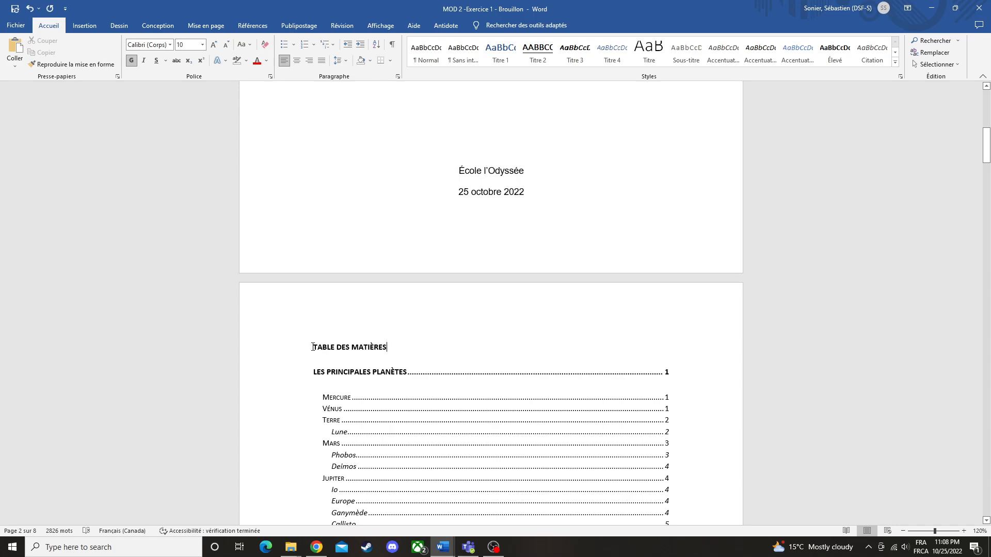
Apply the Titre 1 style to the table of contents heading.
{"action": "left_click_drag", "start_coordinate": [312, 347], "coordinate": [388, 347]}
{"action": "left_click", "coordinate": [508, 58]}
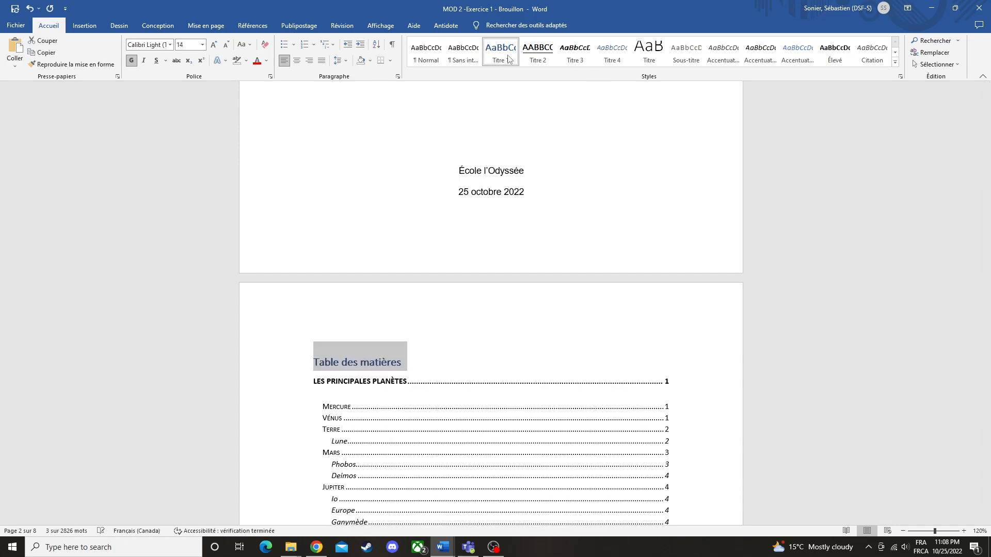
{"action": "left_click", "coordinate": [339, 350]}
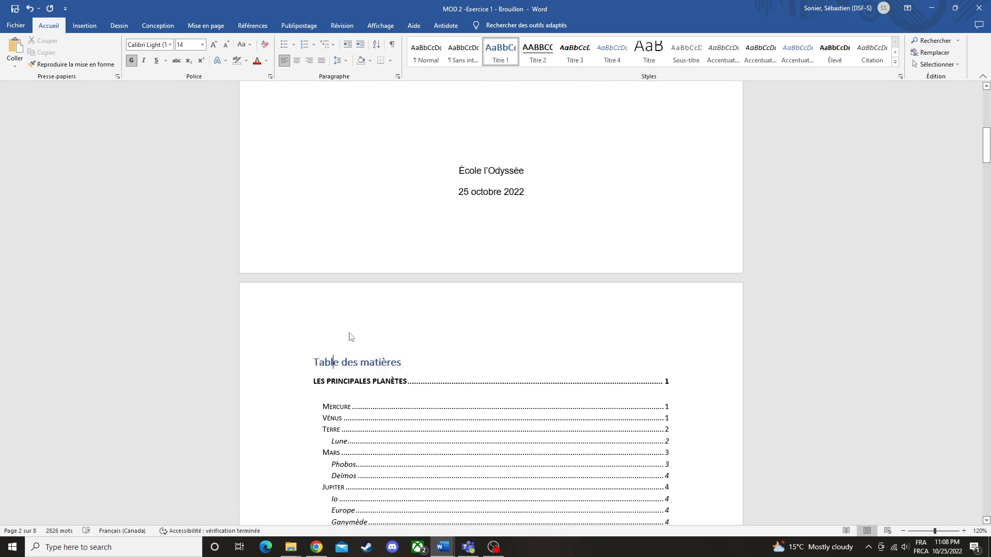
Indent the first line of the introductory paragraph under Les principales planètes by one tab.
{"action": "scroll", "coordinate": [397, 340], "scroll_direction": "up", "scroll_amount": 5}
{"action": "scroll", "coordinate": [387, 342], "scroll_direction": "up", "scroll_amount": 4}
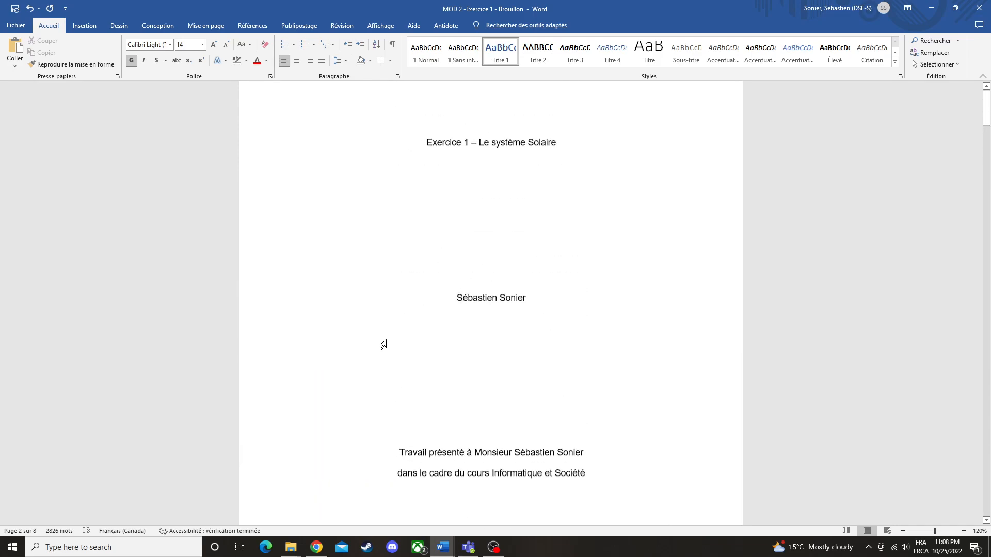
{"action": "scroll", "coordinate": [400, 341], "scroll_direction": "down", "scroll_amount": 9}
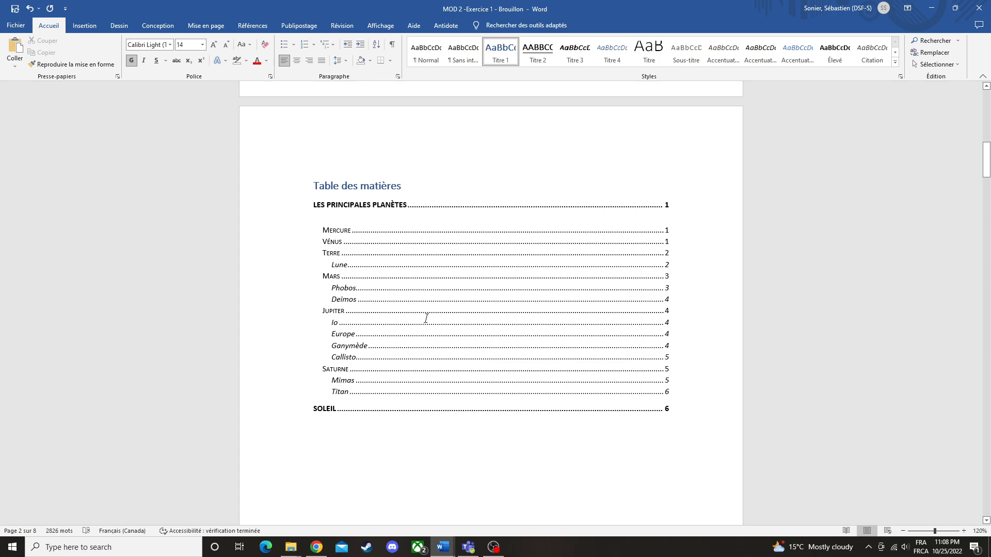
{"action": "scroll", "coordinate": [413, 318], "scroll_direction": "down", "scroll_amount": 3}
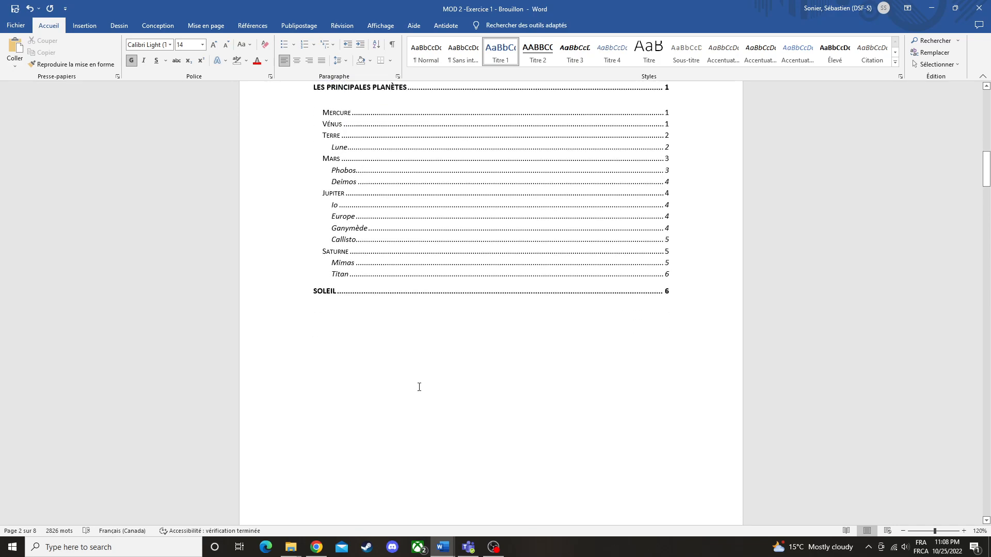
{"action": "scroll", "coordinate": [418, 374], "scroll_direction": "down", "scroll_amount": 10}
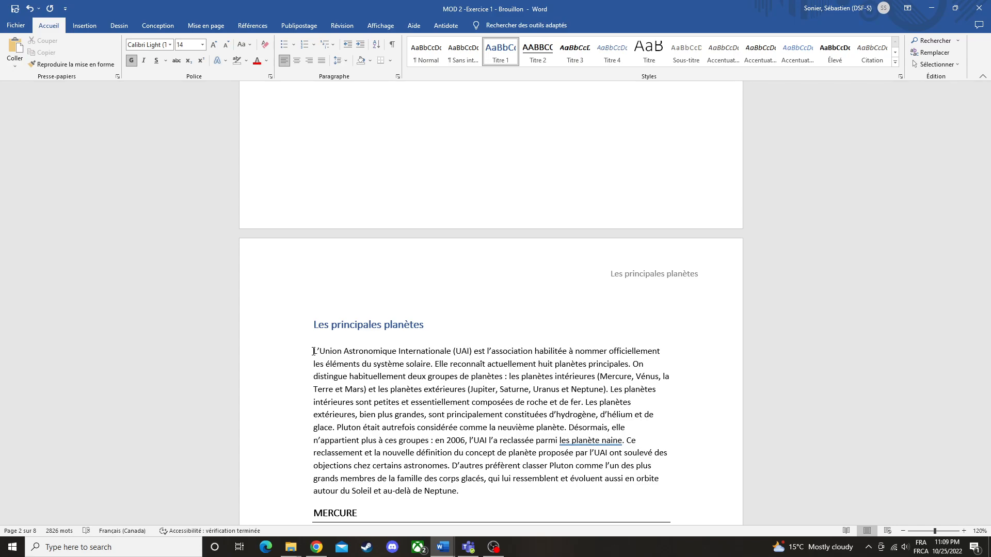
{"action": "left_click", "coordinate": [313, 352]}
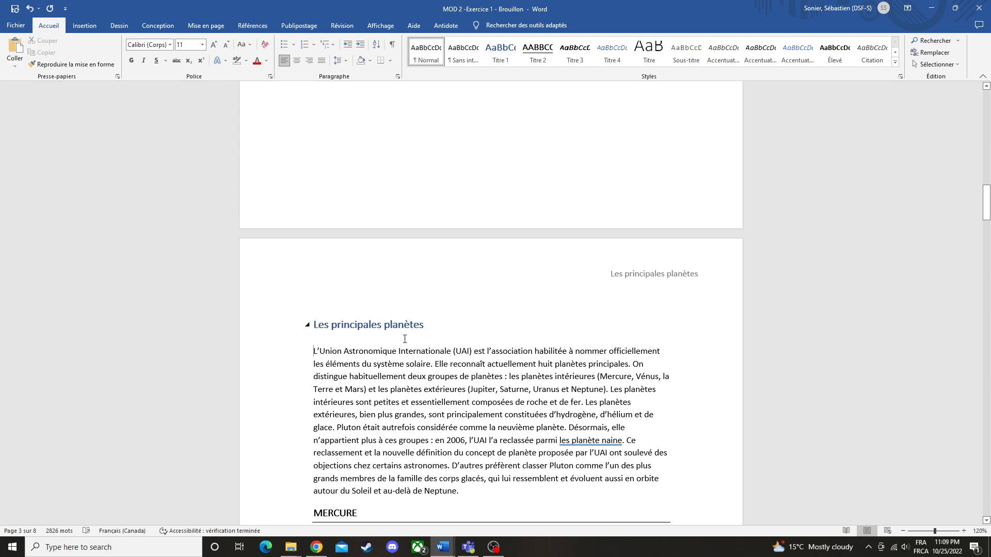
{"action": "key", "text": "Tab"}
Indent the first line of the opening paragraphs under MERCURE and VÉNUS by one tab each.
{"action": "scroll", "coordinate": [425, 350], "scroll_direction": "down", "scroll_amount": 6}
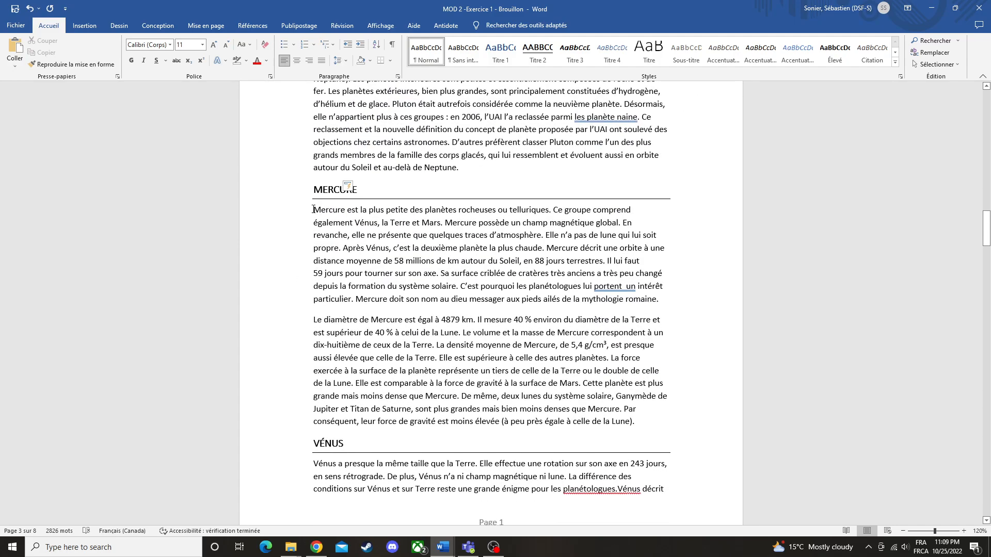
{"action": "key", "text": "Tab"}
{"action": "scroll", "coordinate": [315, 287], "scroll_direction": "down", "scroll_amount": 3}
{"action": "left_click", "coordinate": [316, 288]}
{"action": "key", "text": "Tab"}
Examine the paragraph layout and first-line indents in the Les principales planètes, MERCURE and VÉNUS sections.
{"action": "scroll", "coordinate": [409, 294], "scroll_direction": "up", "scroll_amount": 3}
{"action": "scroll", "coordinate": [408, 294], "scroll_direction": "up", "scroll_amount": 2}
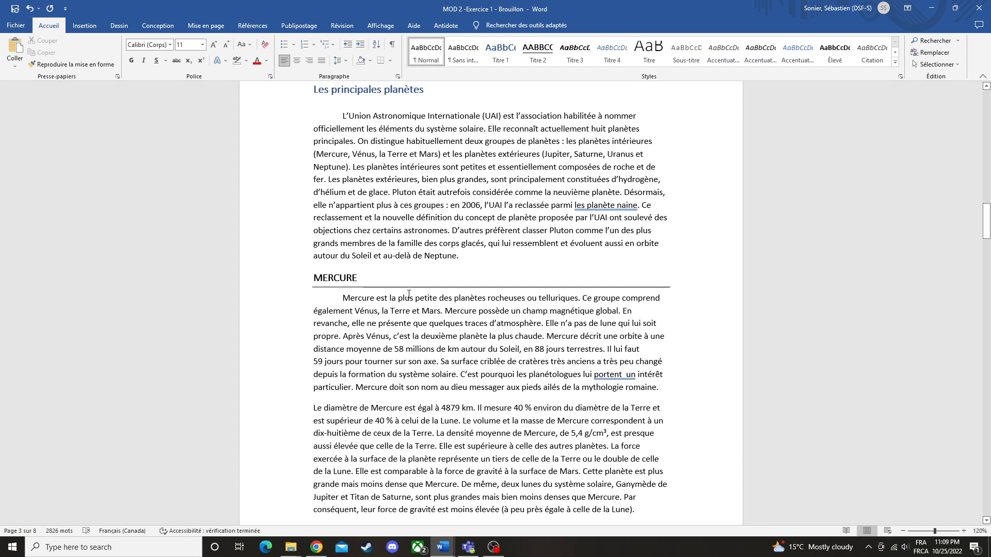
{"action": "scroll", "coordinate": [408, 294], "scroll_direction": "up", "scroll_amount": 3}
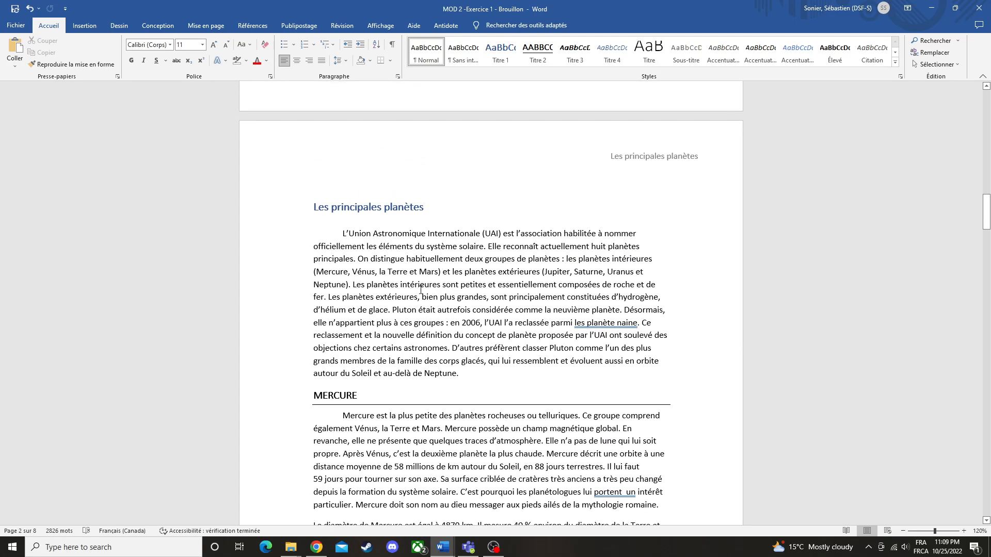
{"action": "scroll", "coordinate": [422, 297], "scroll_direction": "down", "scroll_amount": 3}
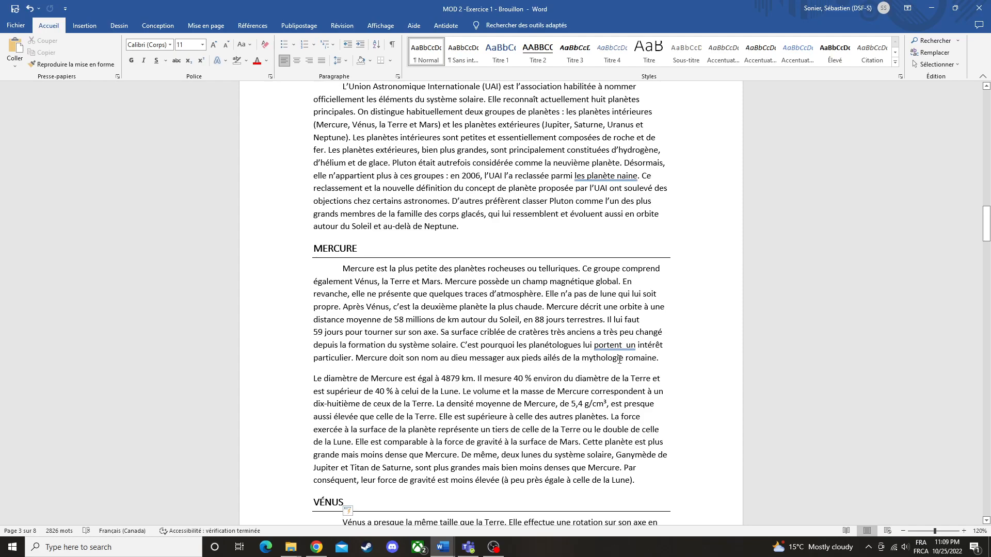
{"action": "scroll", "coordinate": [380, 293], "scroll_direction": "up", "scroll_amount": 3}
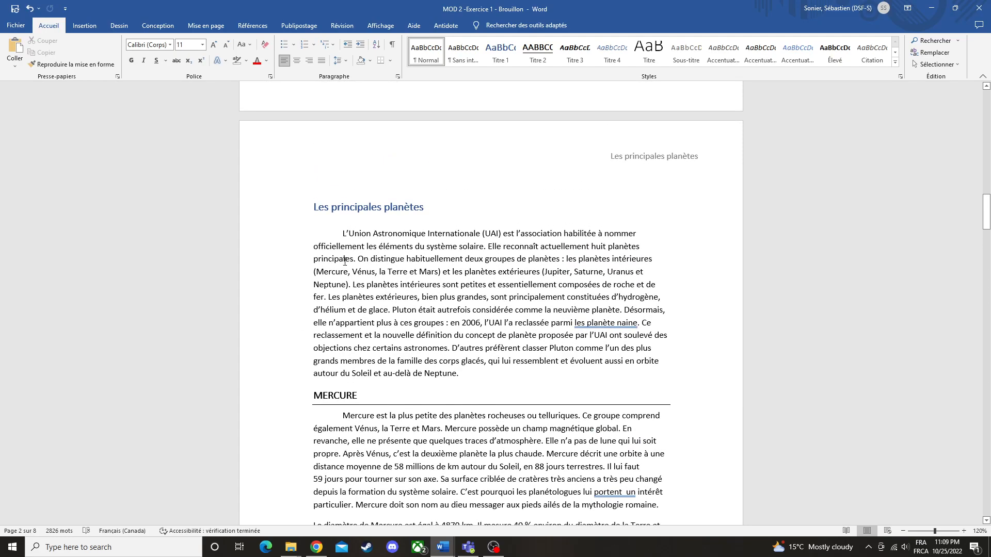
{"action": "scroll", "coordinate": [348, 265], "scroll_direction": "down", "scroll_amount": 5}
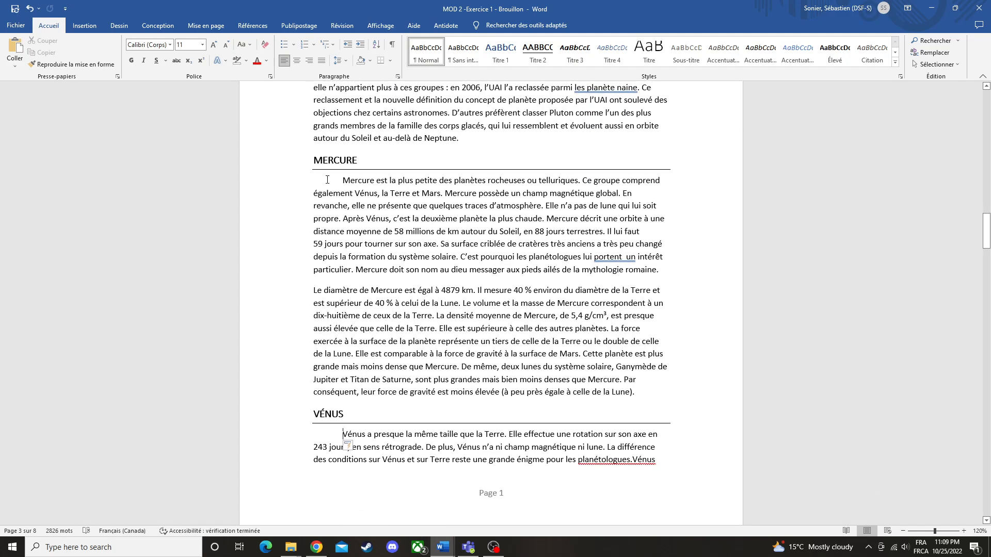
{"action": "left_click_drag", "start_coordinate": [344, 178], "coordinate": [630, 413]}
{"action": "left_click", "coordinate": [448, 392]}
{"action": "left_click_drag", "start_coordinate": [342, 179], "coordinate": [649, 275]}
{"action": "left_click", "coordinate": [650, 273]}
{"action": "left_click_drag", "start_coordinate": [315, 291], "coordinate": [641, 397]}
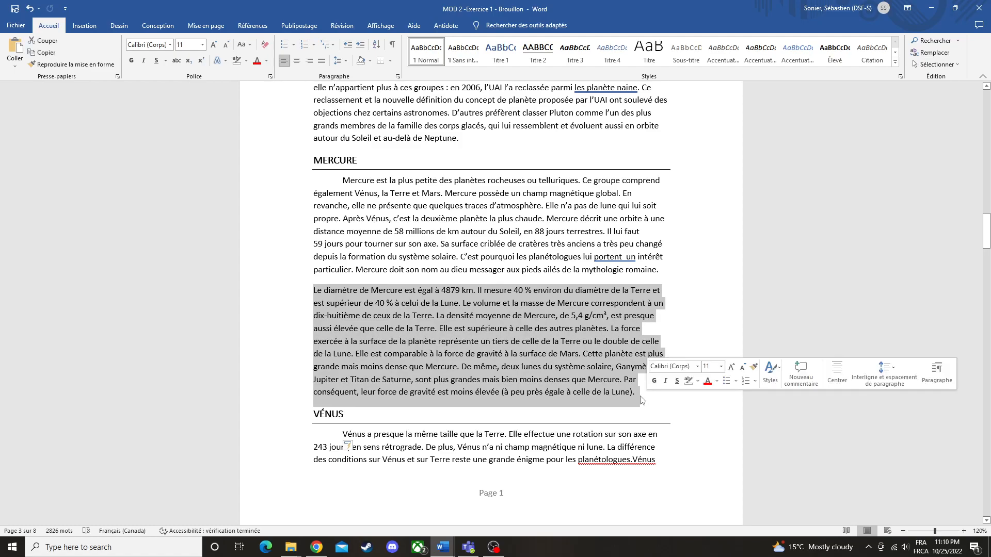
{"action": "left_click", "coordinate": [641, 397]}
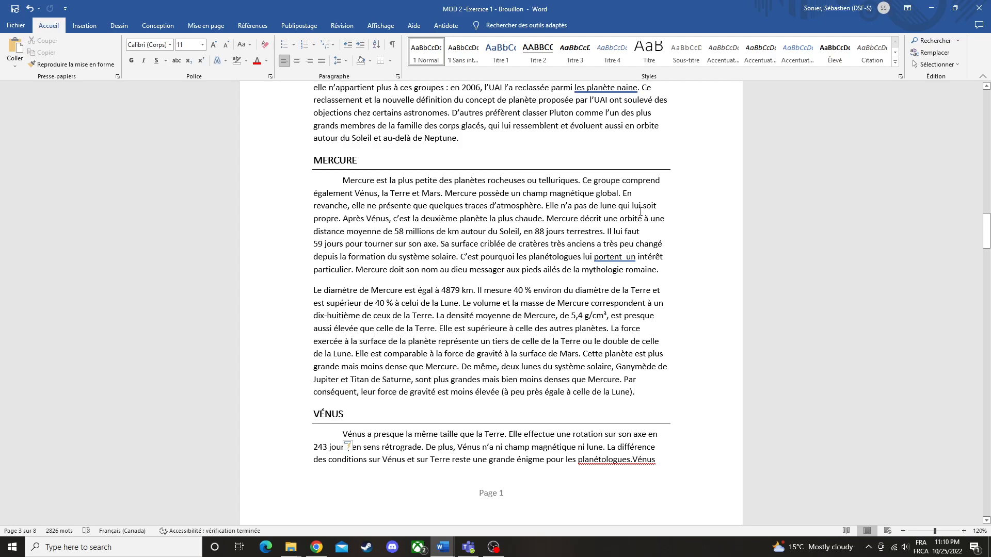
{"action": "scroll", "coordinate": [538, 191], "scroll_direction": "up", "scroll_amount": 15}
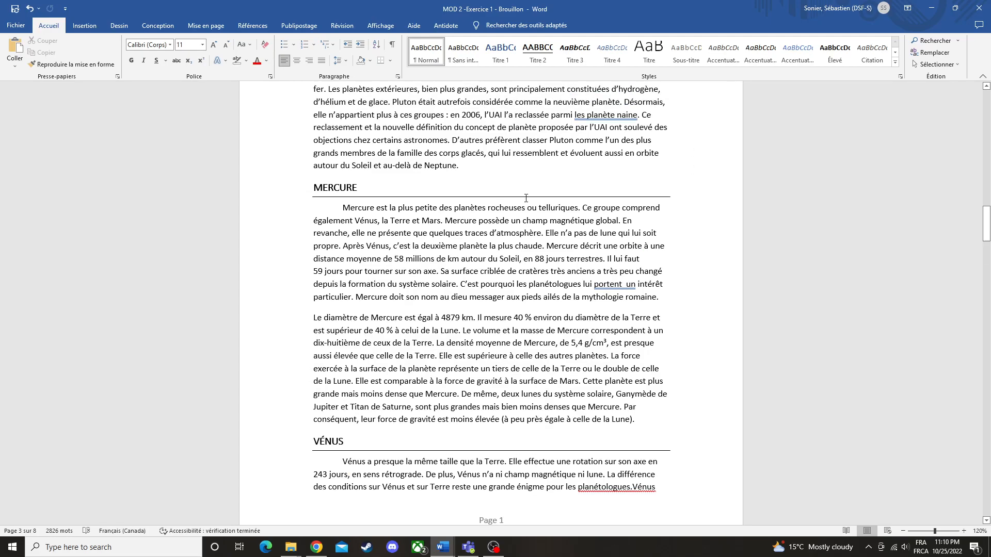
{"action": "scroll", "coordinate": [538, 191], "scroll_direction": "up", "scroll_amount": 5}
{"action": "scroll", "coordinate": [537, 195], "scroll_direction": "down", "scroll_amount": 15}
{"action": "scroll", "coordinate": [537, 201], "scroll_direction": "down", "scroll_amount": 5}
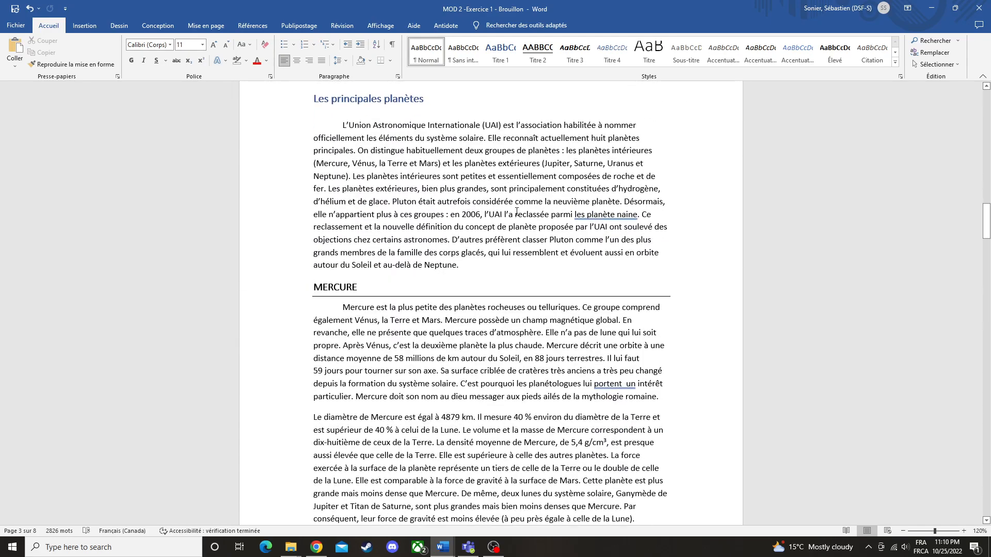
{"action": "scroll", "coordinate": [516, 223], "scroll_direction": "up", "scroll_amount": 2}
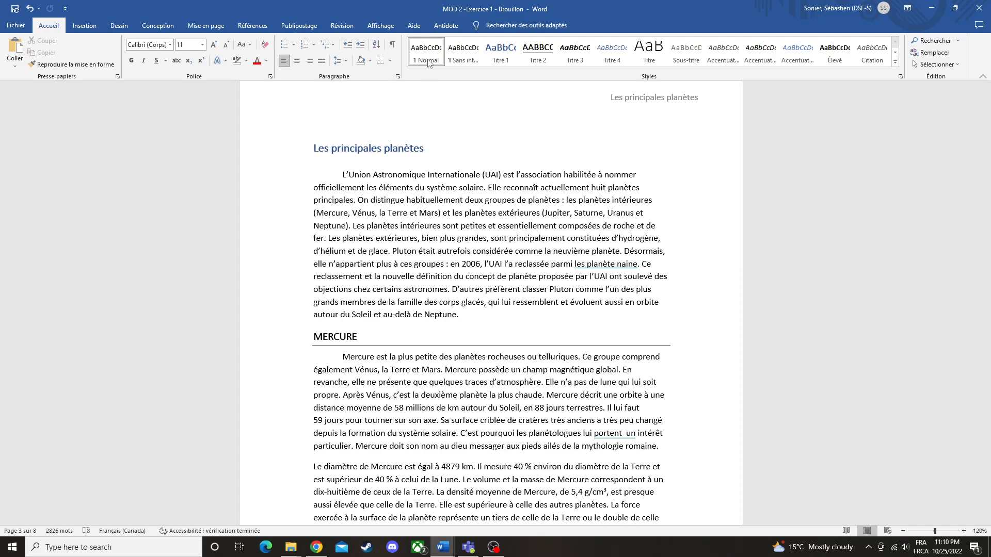
{"action": "left_click", "coordinate": [398, 77]}
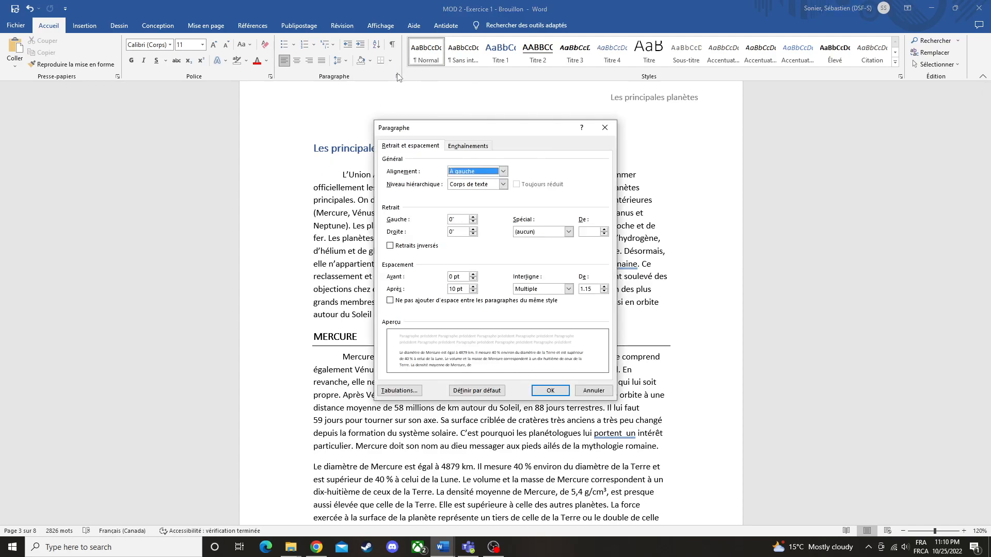
{"action": "left_click", "coordinate": [605, 127]}
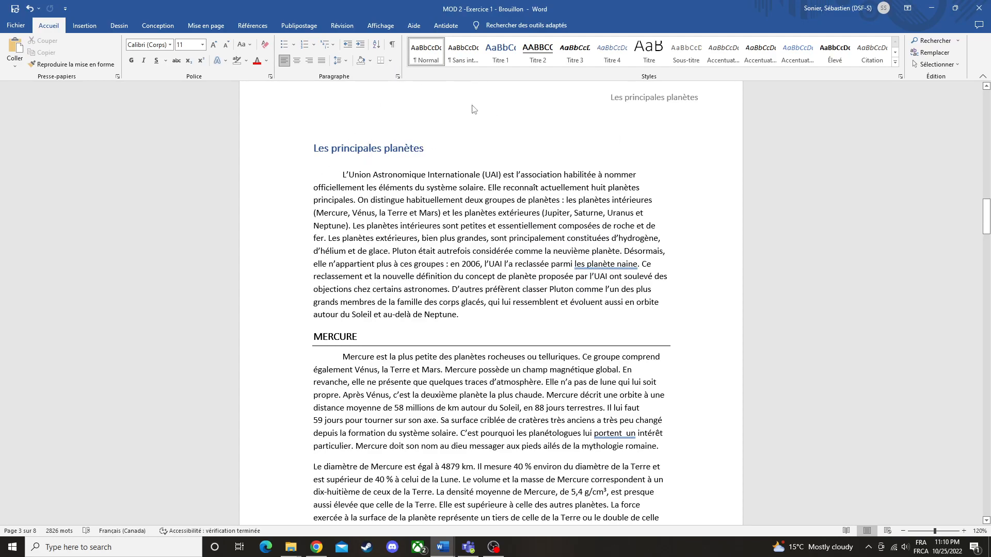
{"action": "left_click", "coordinate": [398, 76]}
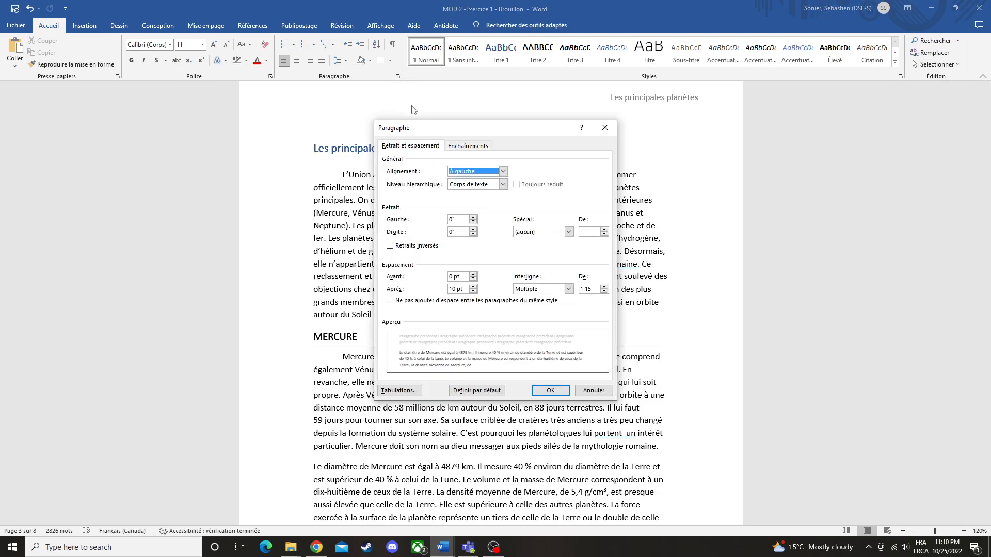
{"action": "left_click", "coordinate": [605, 129]}
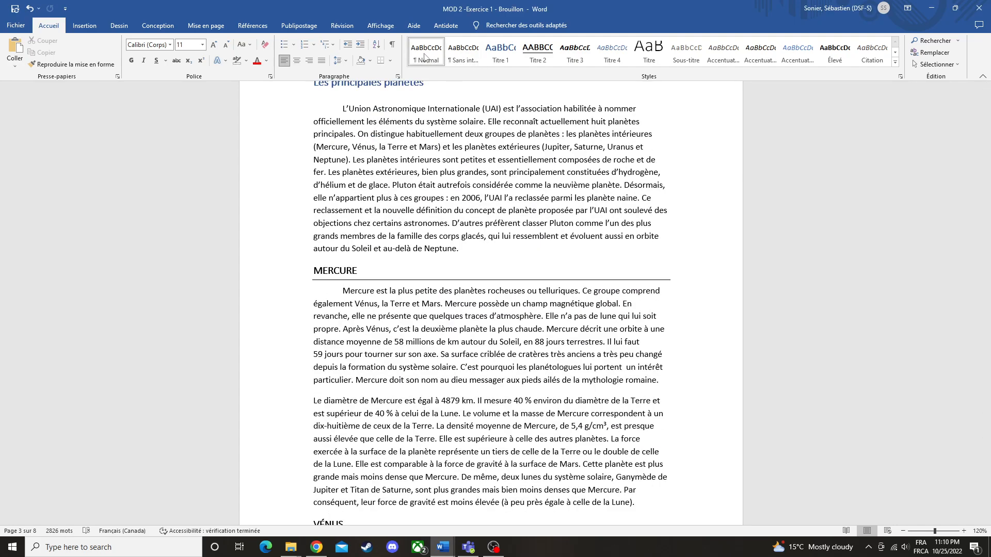
Modify the Normal style's paragraph format to use double line spacing.
{"action": "right_click", "coordinate": [425, 57]}
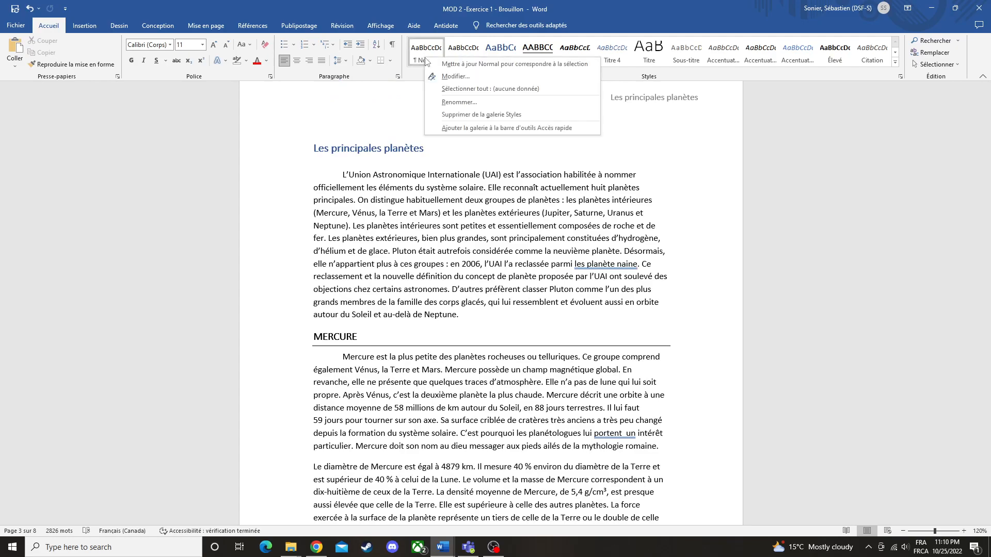
{"action": "left_click", "coordinate": [456, 77]}
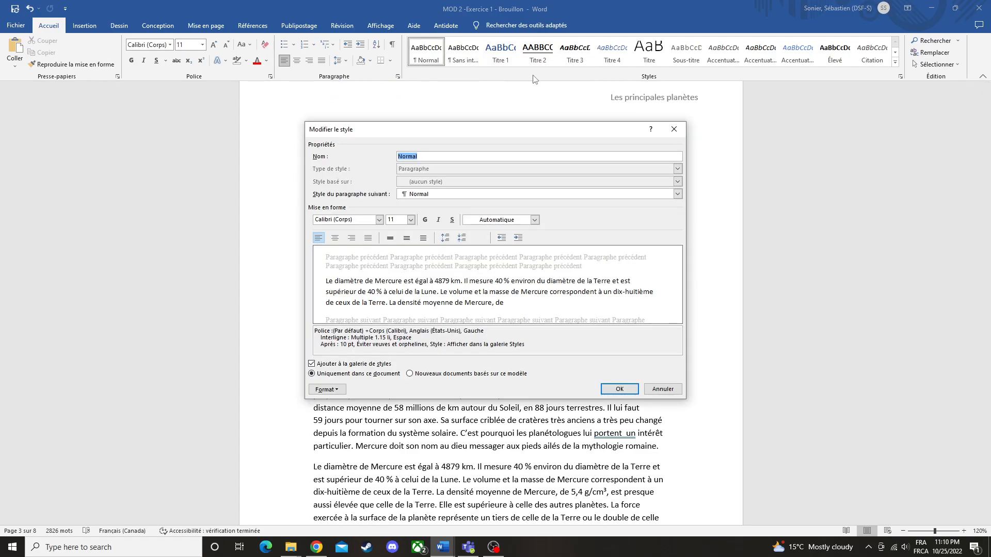
{"action": "left_click", "coordinate": [336, 390]}
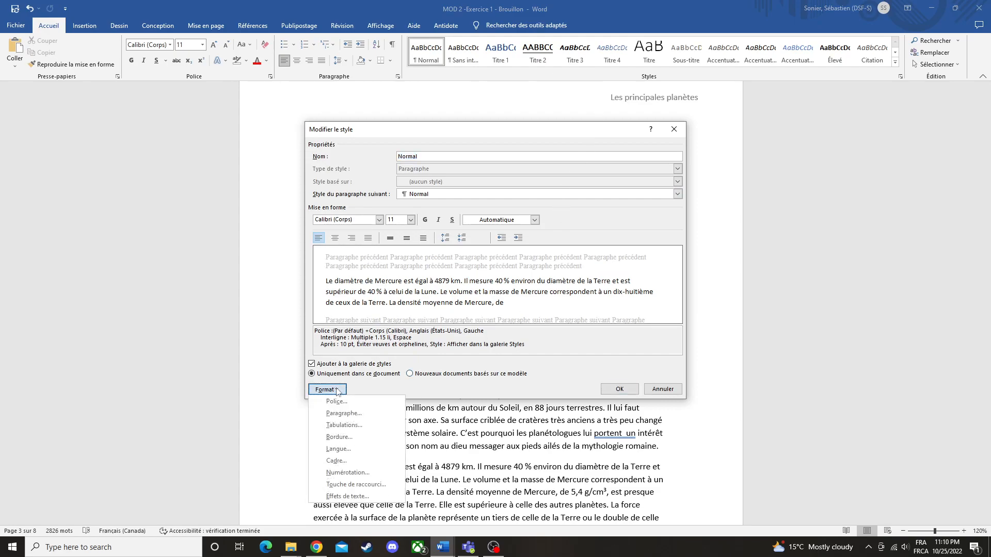
{"action": "left_click", "coordinate": [354, 413]}
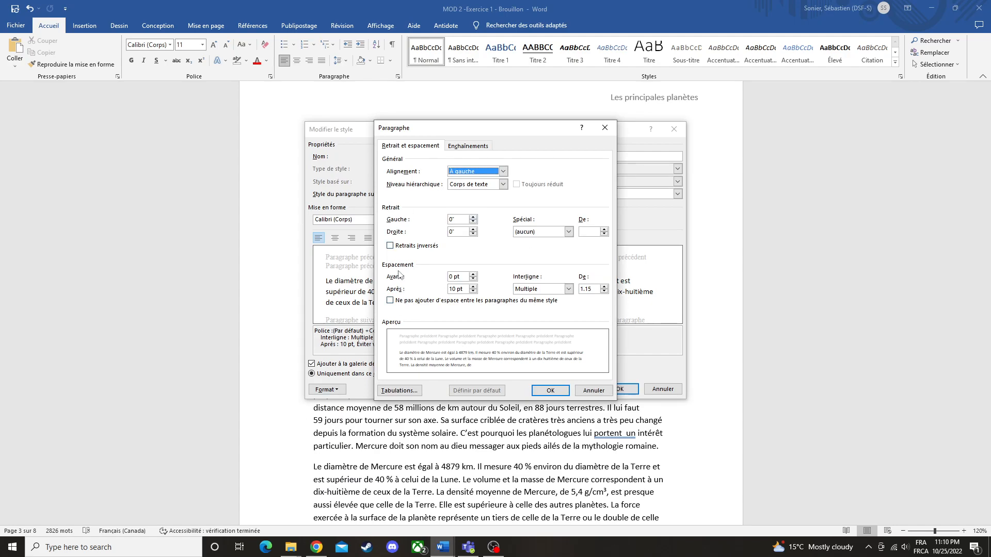
{"action": "left_click", "coordinate": [568, 289]}
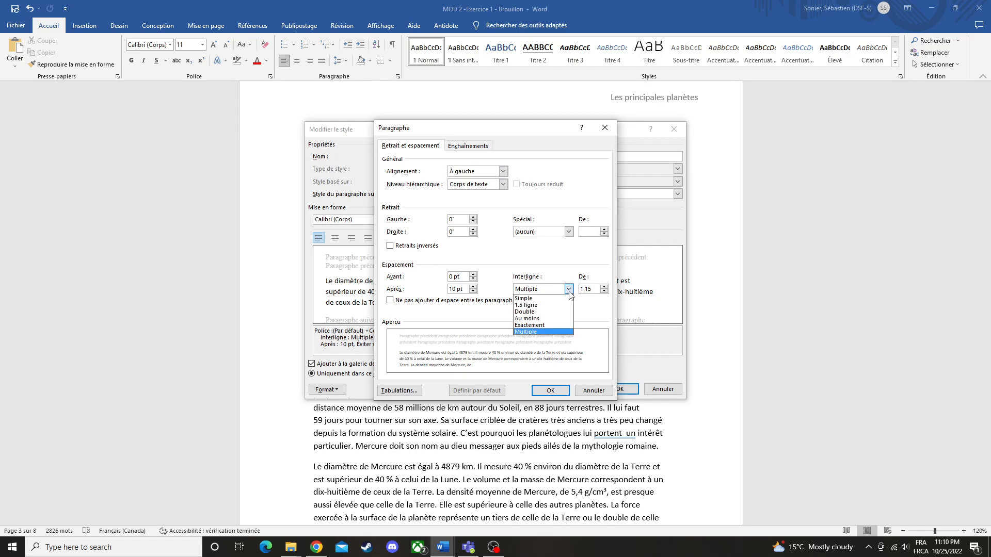
{"action": "left_click", "coordinate": [535, 313]}
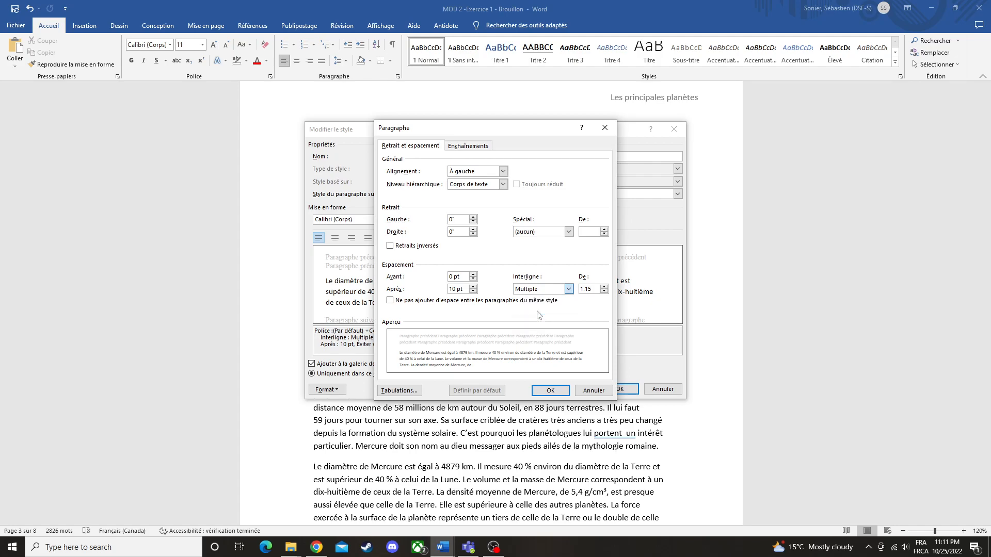
{"action": "left_click", "coordinate": [551, 391]}
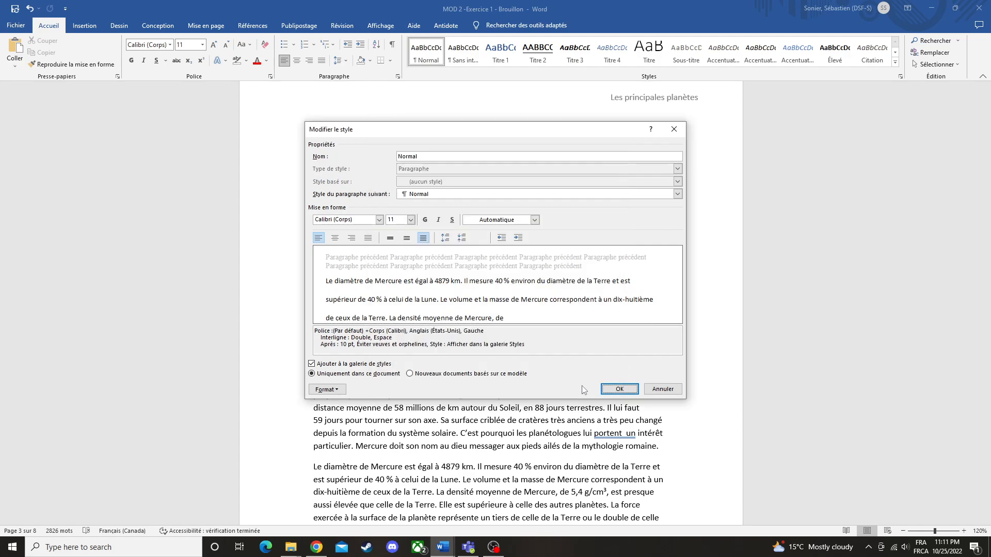
{"action": "left_click", "coordinate": [621, 391]}
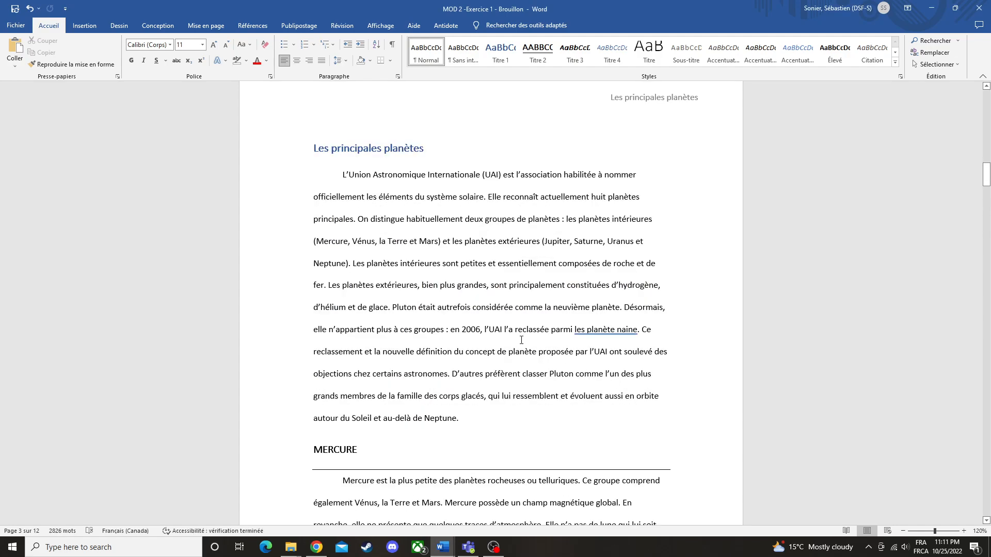
Examine the line spacing in the planet sections and the table of contents.
{"action": "scroll", "coordinate": [518, 339], "scroll_direction": "up", "scroll_amount": 7}
{"action": "scroll", "coordinate": [518, 339], "scroll_direction": "down", "scroll_amount": 11}
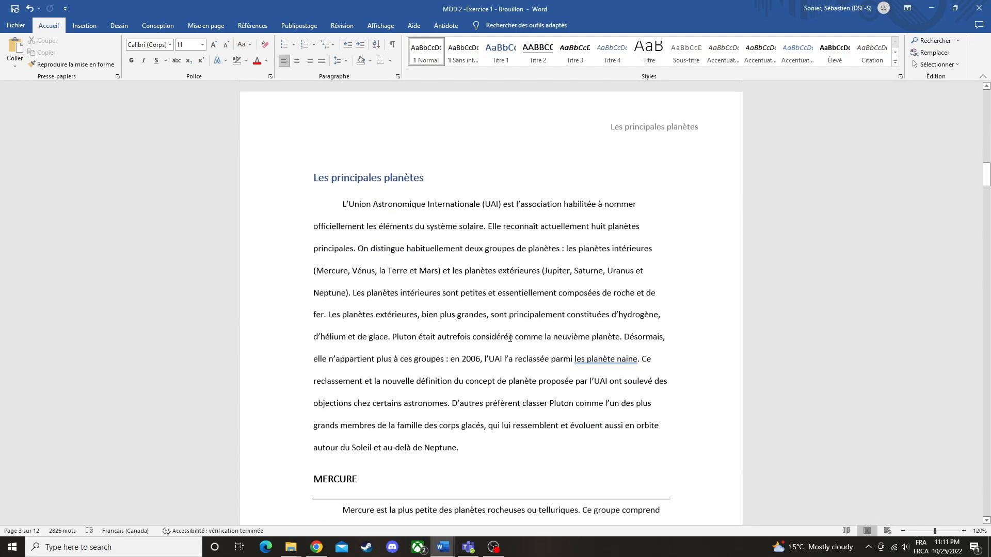
{"action": "scroll", "coordinate": [495, 324], "scroll_direction": "down", "scroll_amount": 11}
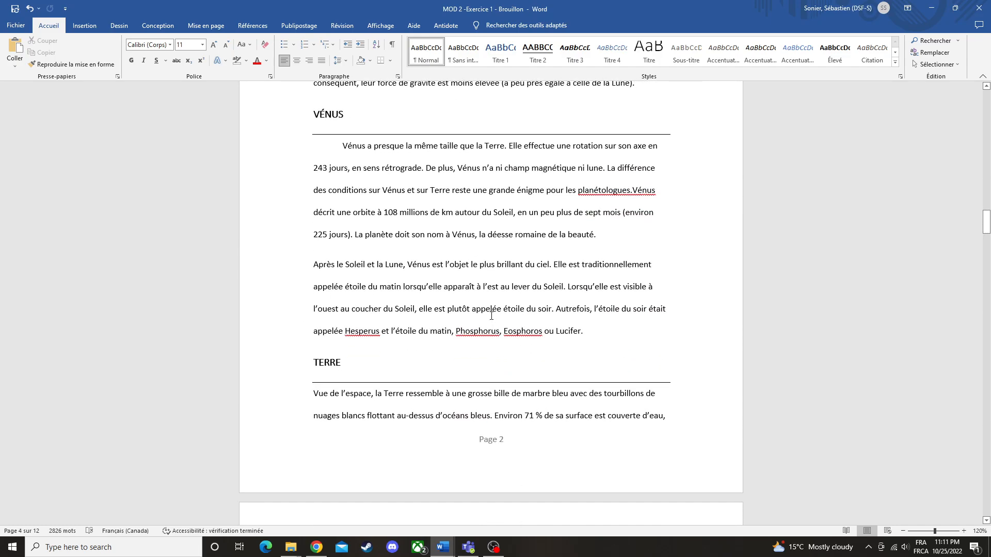
{"action": "scroll", "coordinate": [488, 312], "scroll_direction": "up", "scroll_amount": 3}
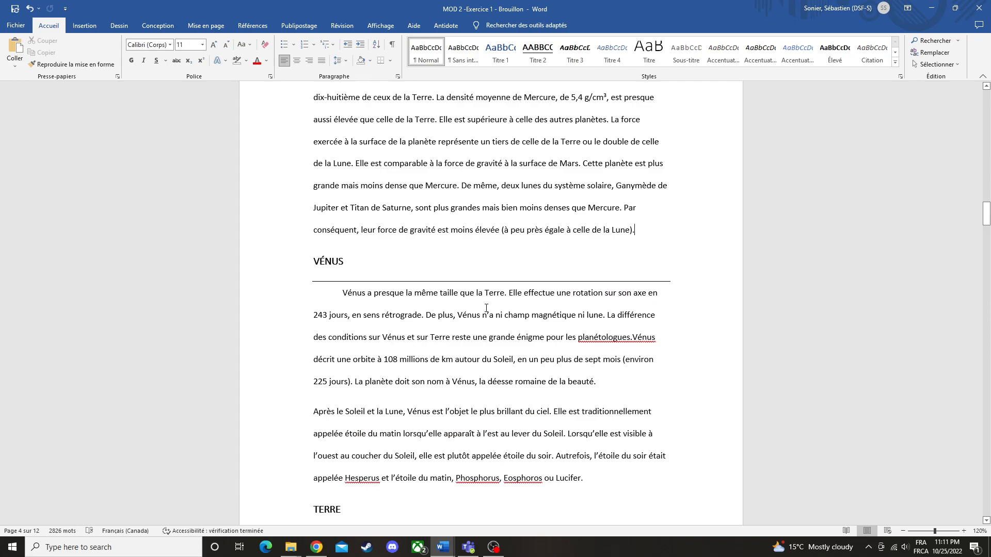
{"action": "scroll", "coordinate": [485, 308], "scroll_direction": "up", "scroll_amount": 15}
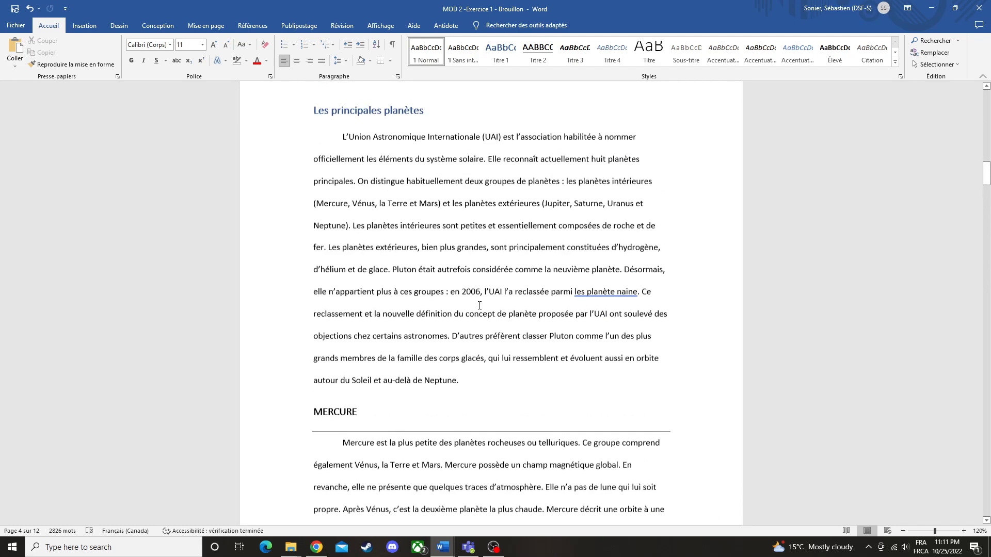
{"action": "scroll", "coordinate": [479, 309], "scroll_direction": "up", "scroll_amount": 1}
{"action": "scroll", "coordinate": [479, 309], "scroll_direction": "up", "scroll_amount": 7}
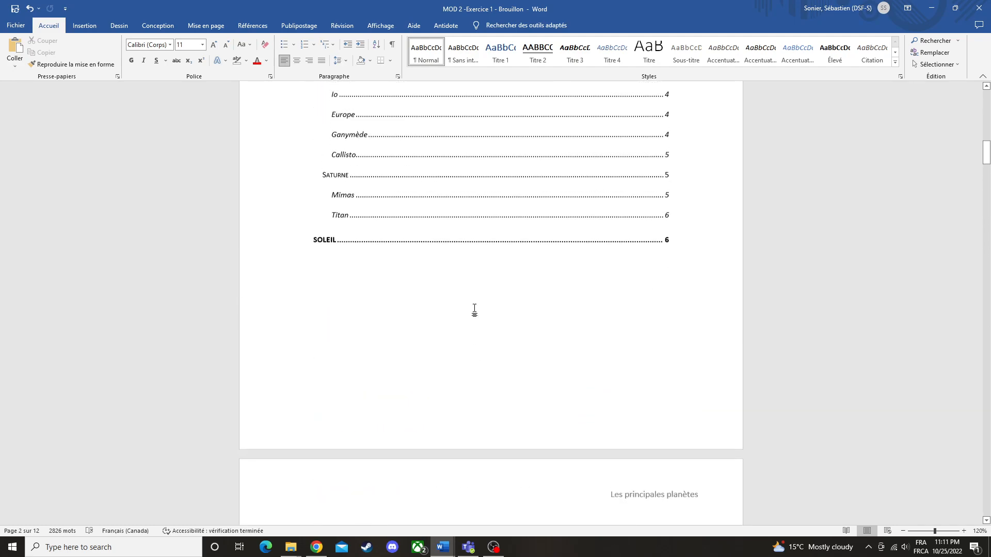
{"action": "scroll", "coordinate": [419, 305], "scroll_direction": "down", "scroll_amount": 9}
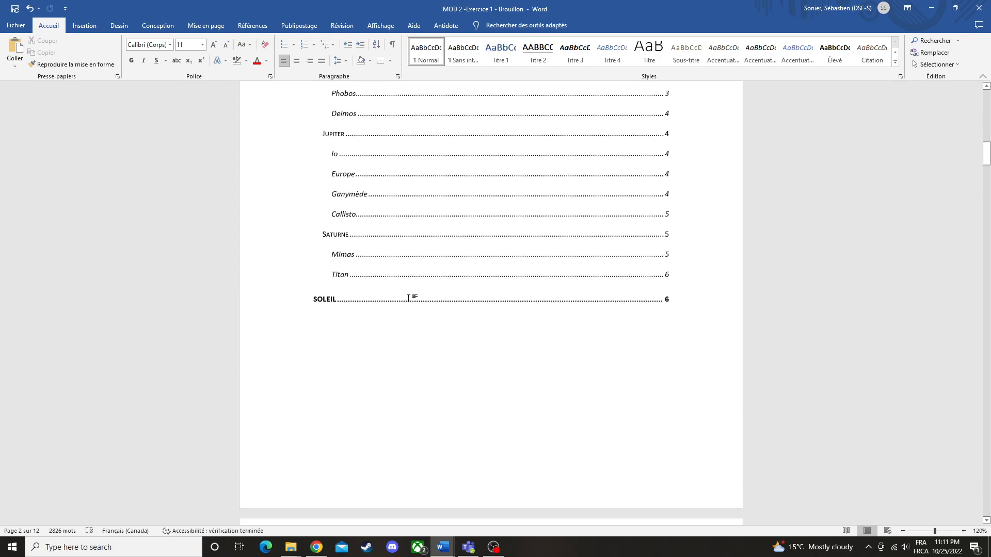
{"action": "scroll", "coordinate": [473, 275], "scroll_direction": "down", "scroll_amount": 1}
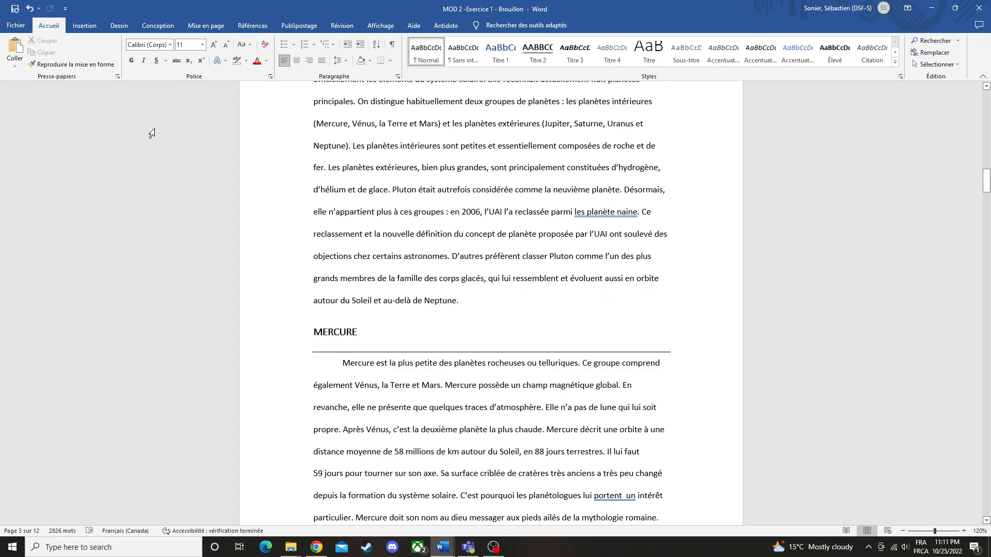
Run the spelling and grammar check, correcting "planétologues.Vénus" to "planétologues. Vénus" and "Hesperus" to "Hespéries" in the VÉNUS section.
{"action": "left_click", "coordinate": [343, 27]}
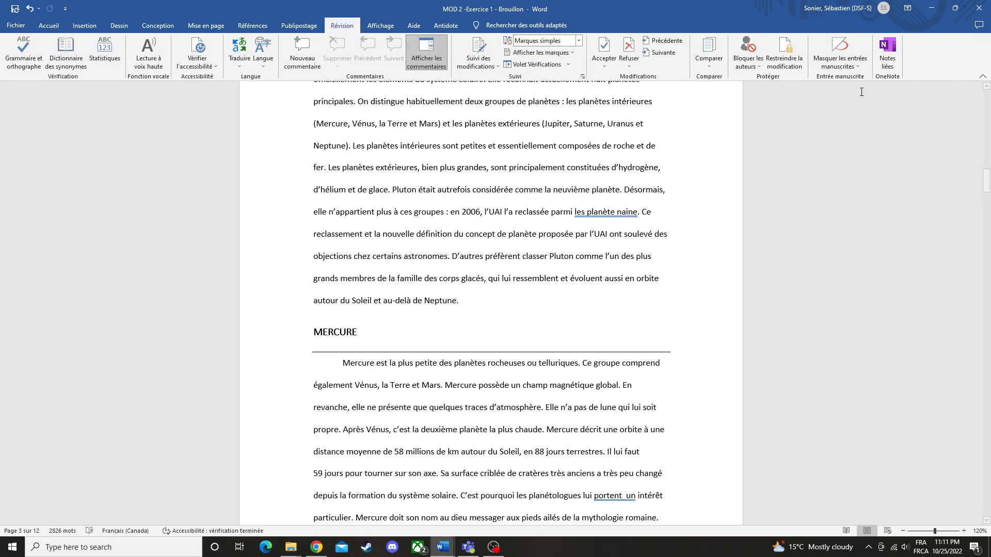
{"action": "left_click", "coordinate": [34, 61]}
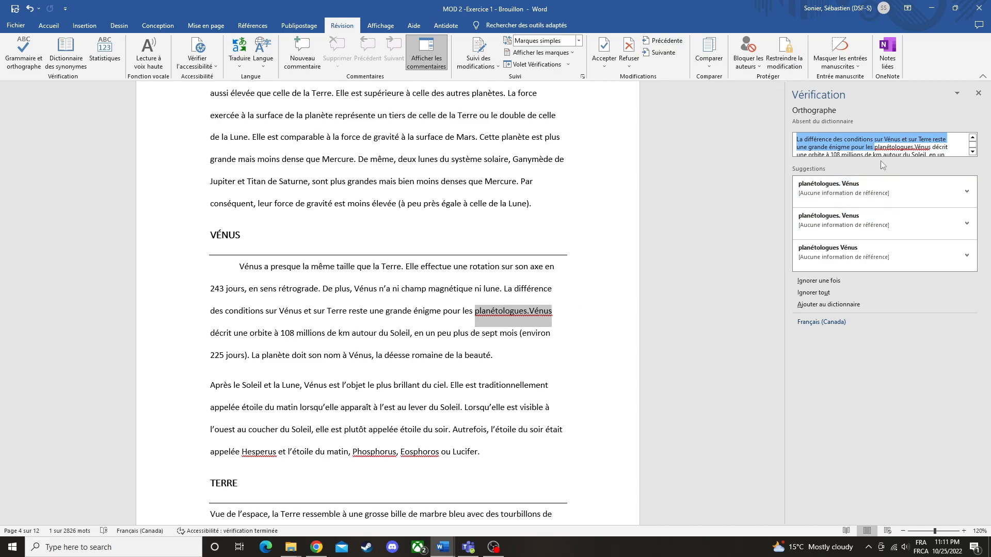
{"action": "left_click", "coordinate": [848, 191]}
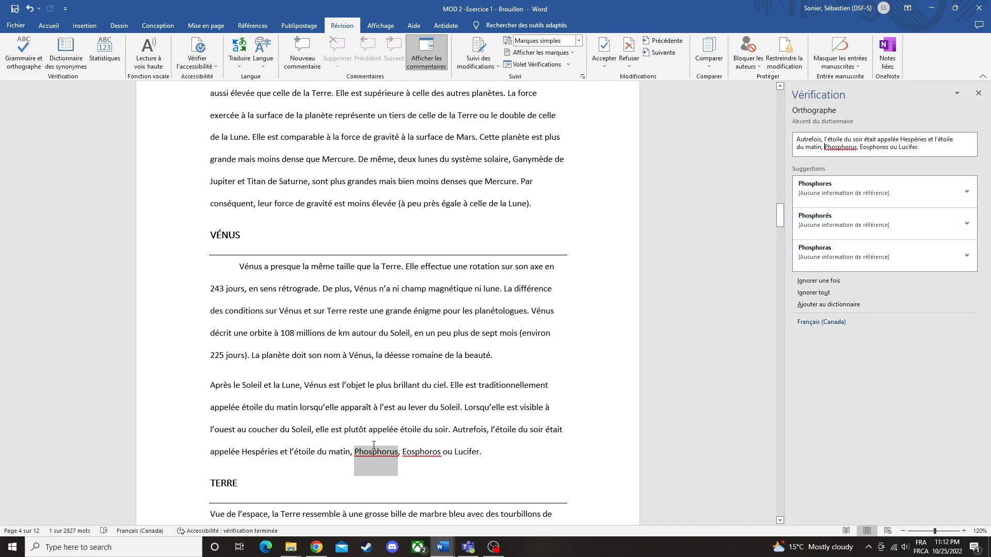
Ignore the flagged spellings "Phosphorus" and "Eosphoros" once each in the VÉNUS section.
{"action": "left_click", "coordinate": [828, 282]}
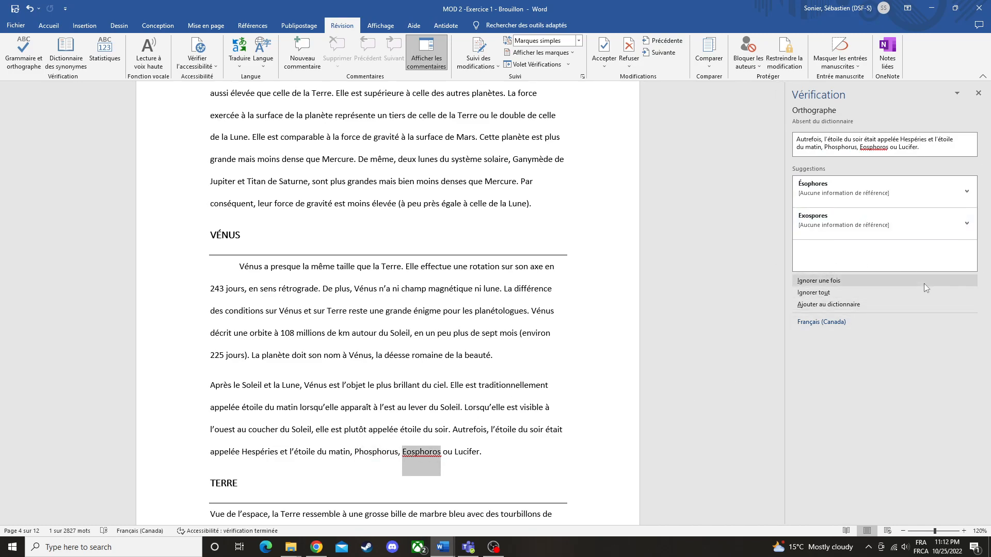
{"action": "left_click", "coordinate": [839, 279]}
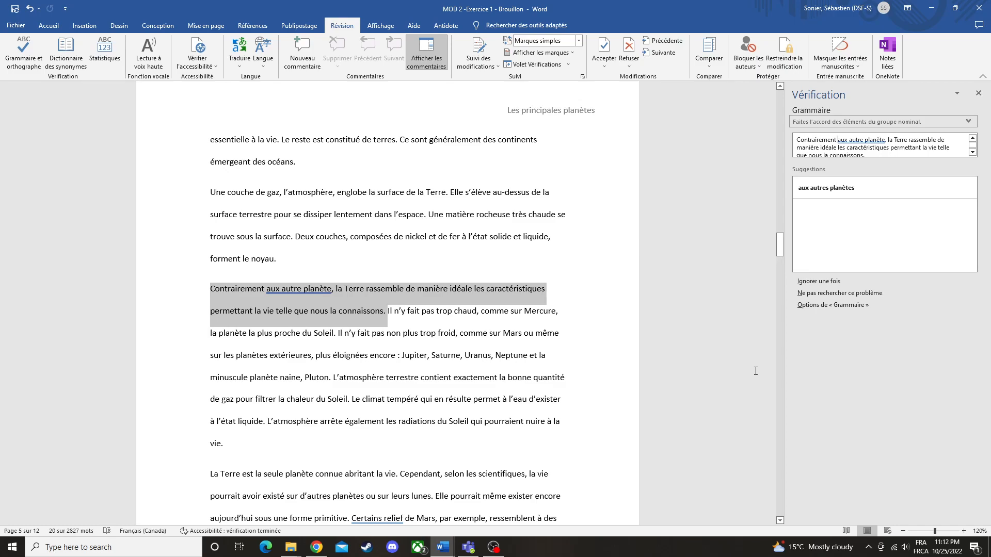
{"action": "left_click_drag", "start_coordinate": [780, 243], "coordinate": [790, 181]}
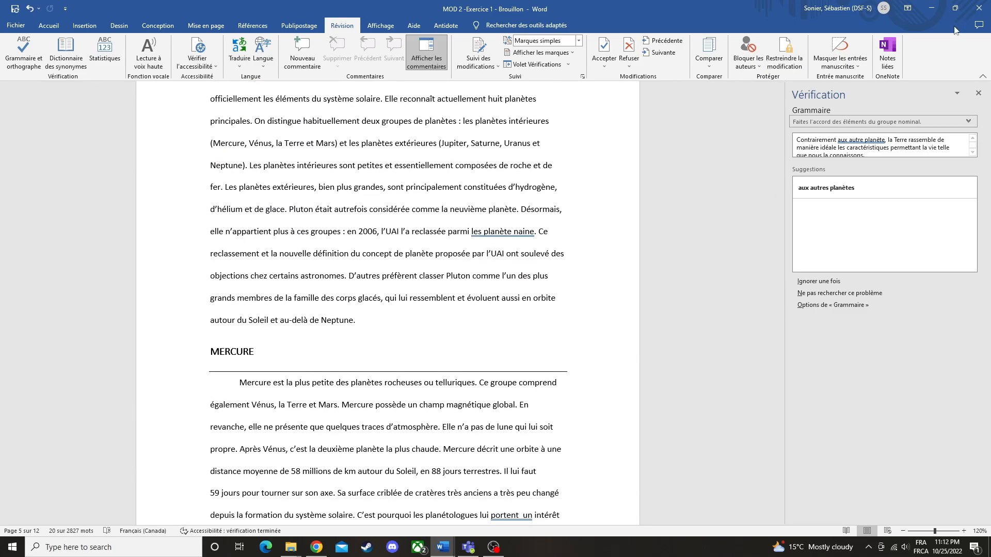